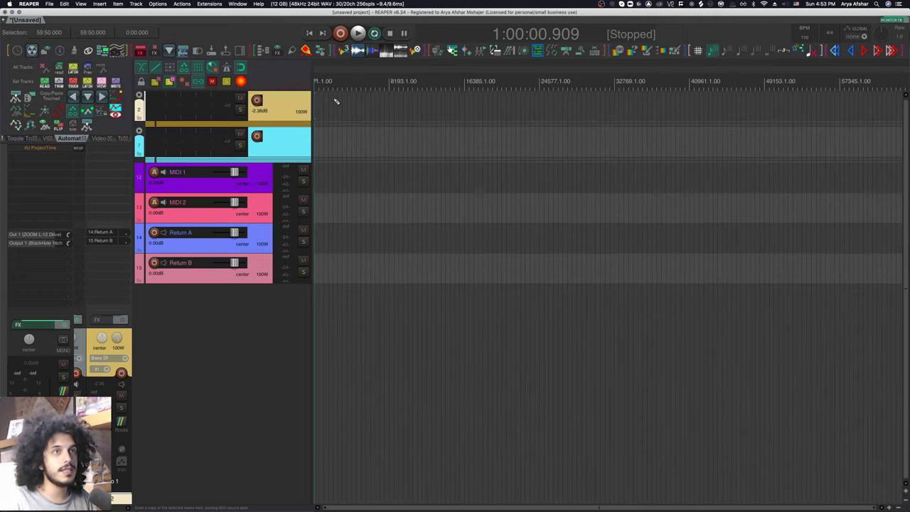
Set the project tempo to 120 BPM and return to the project start.
scroll(320, 101, up, 20)
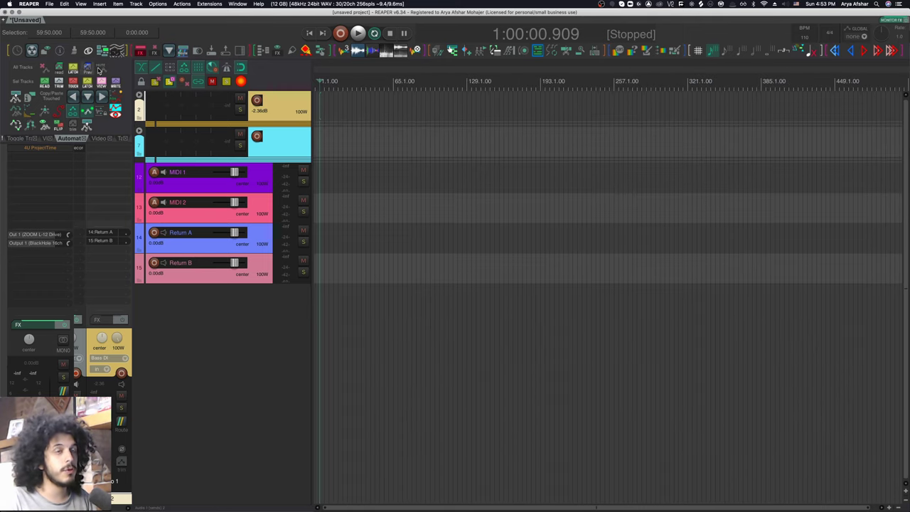
click(60, 51)
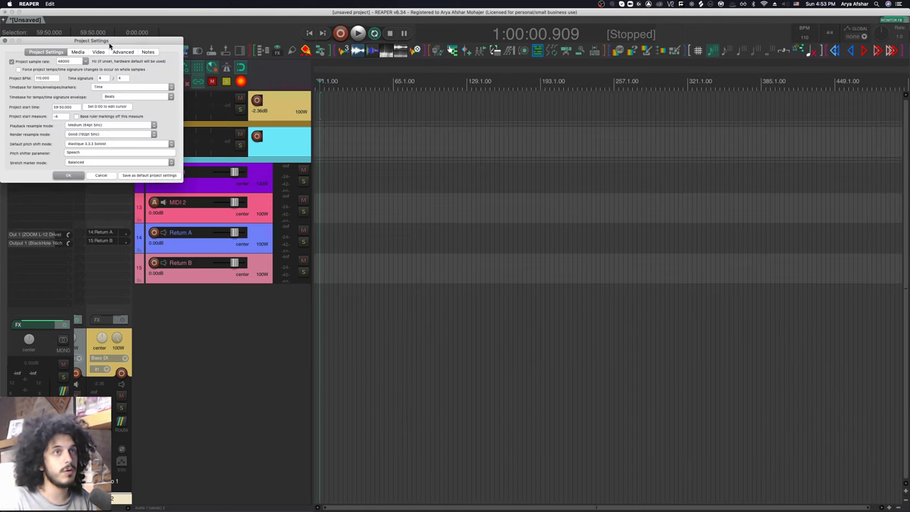
click(5, 40)
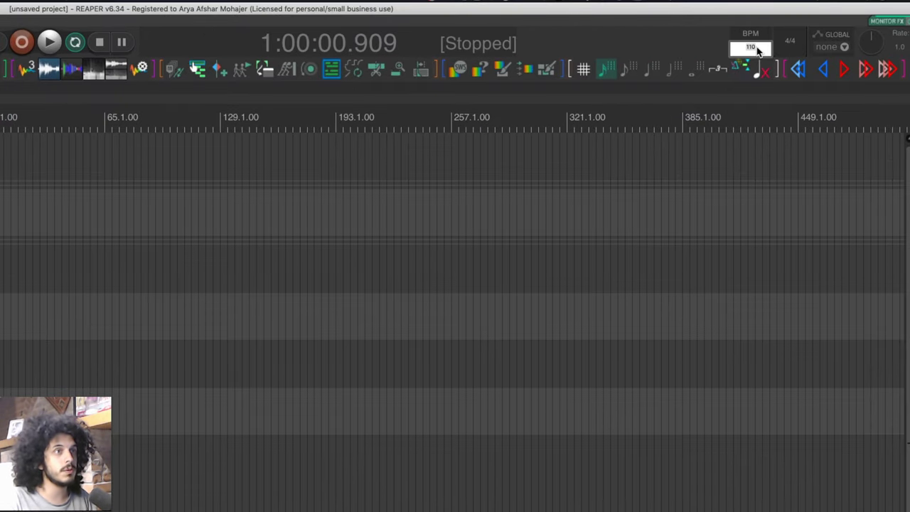
text(120)
key(Return)
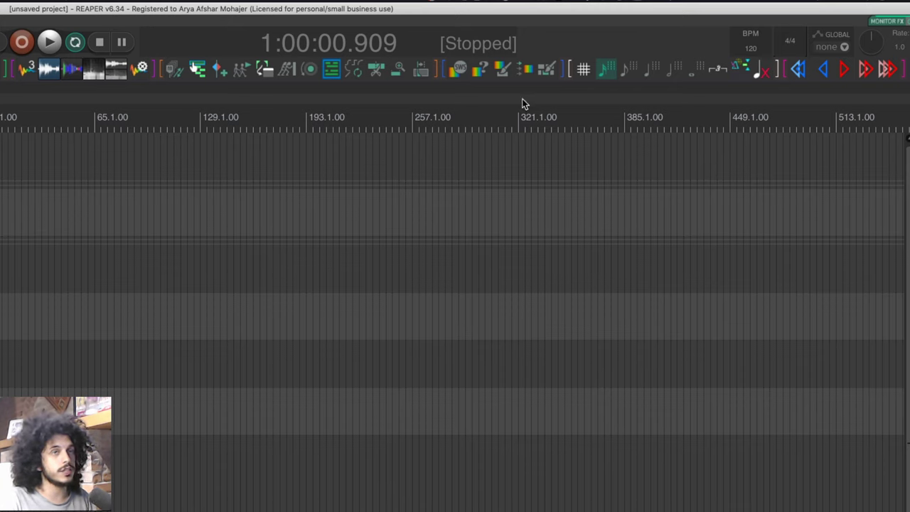
key(Home)
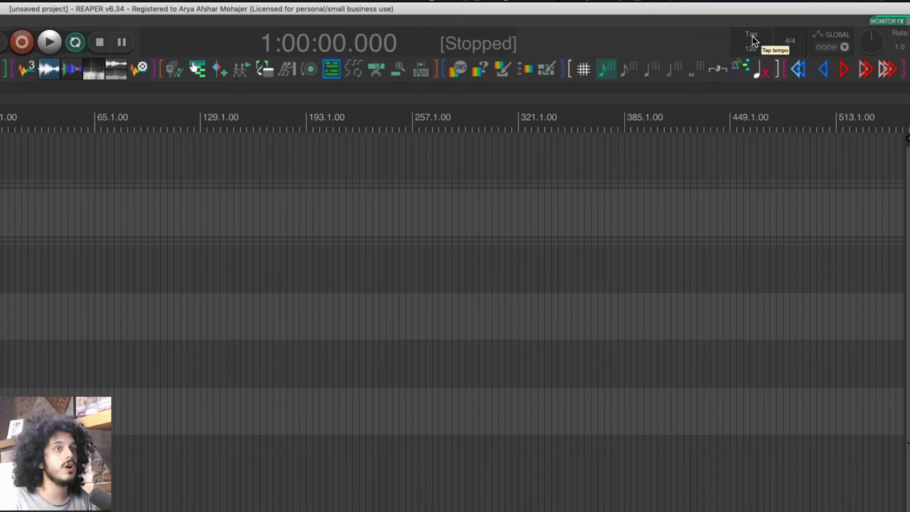
Tap in the tempo on the Tap tempo box until it reads 105 BPM.
click(752, 41)
click(752, 42)
click(752, 41)
click(752, 41)
click(752, 41)
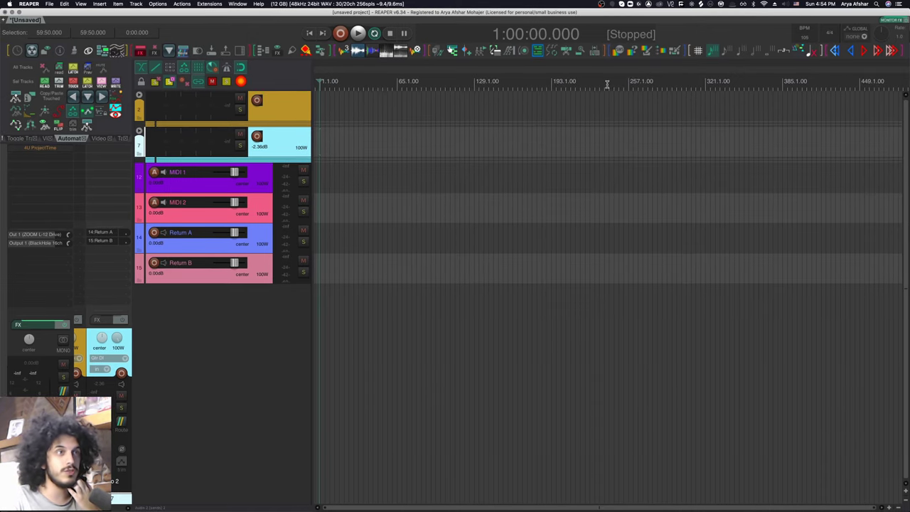
Assign MIDI channel 10 note 36 from the drum pad as the Transport: Tap tempo shortcut.
key(shift+slash)
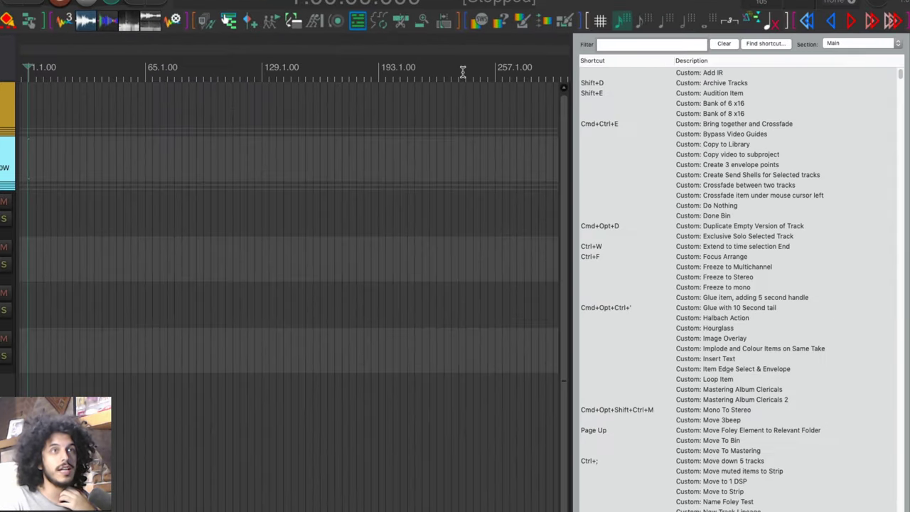
text(tap tempo)
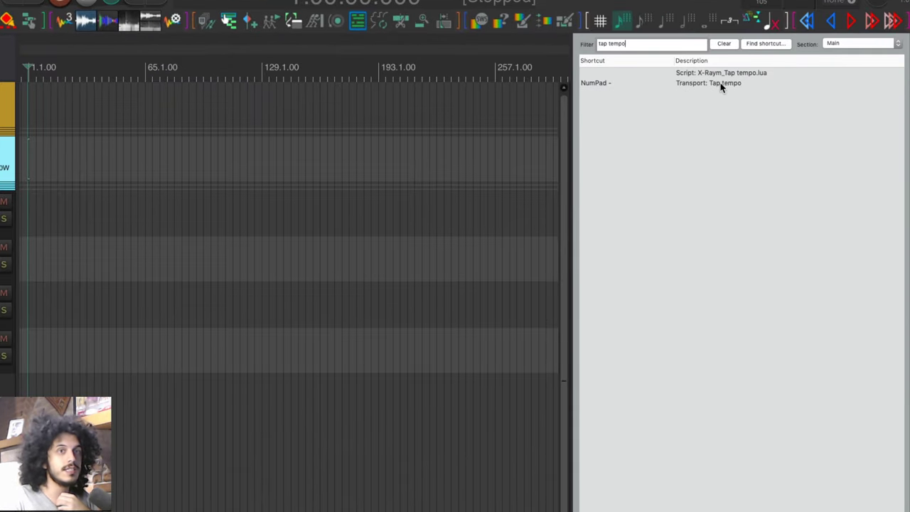
click(716, 84)
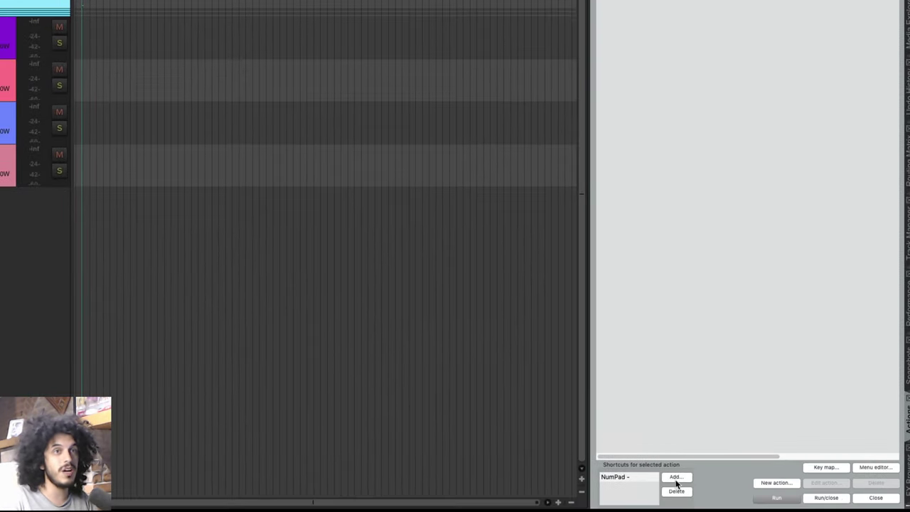
click(676, 479)
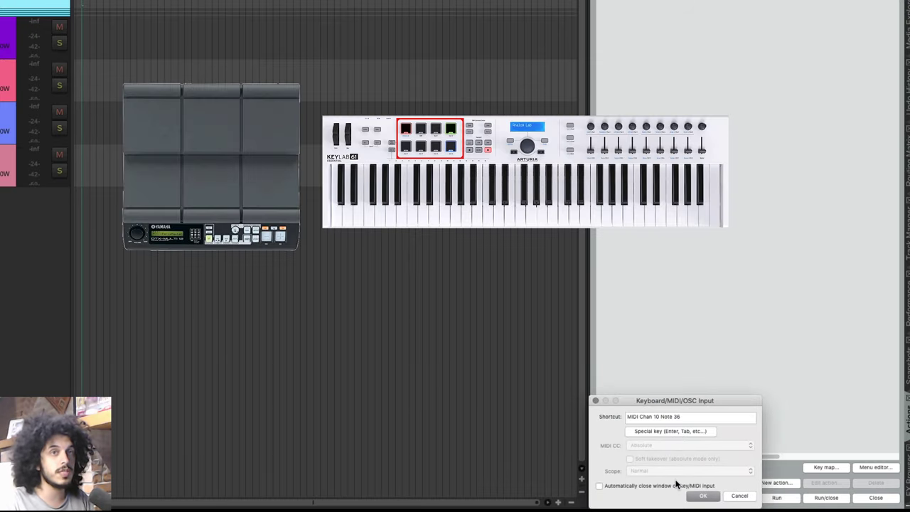
key(Return)
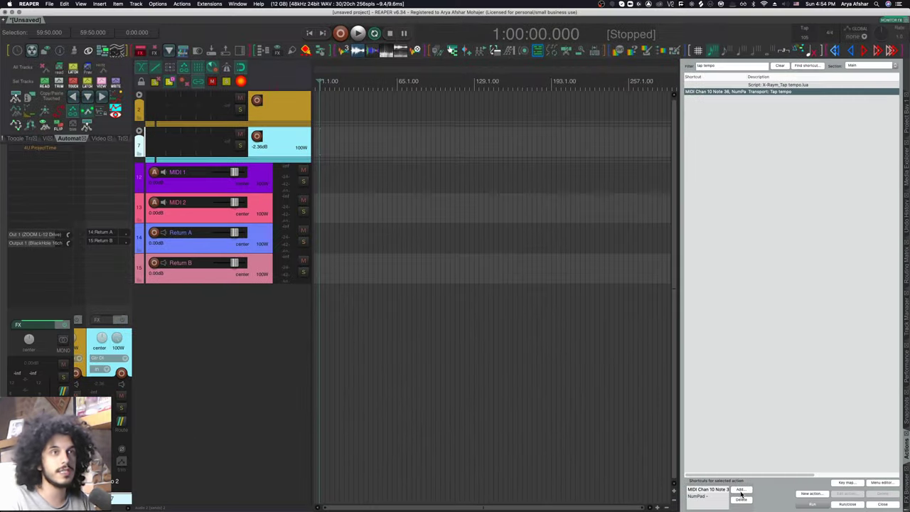
key(Escape)
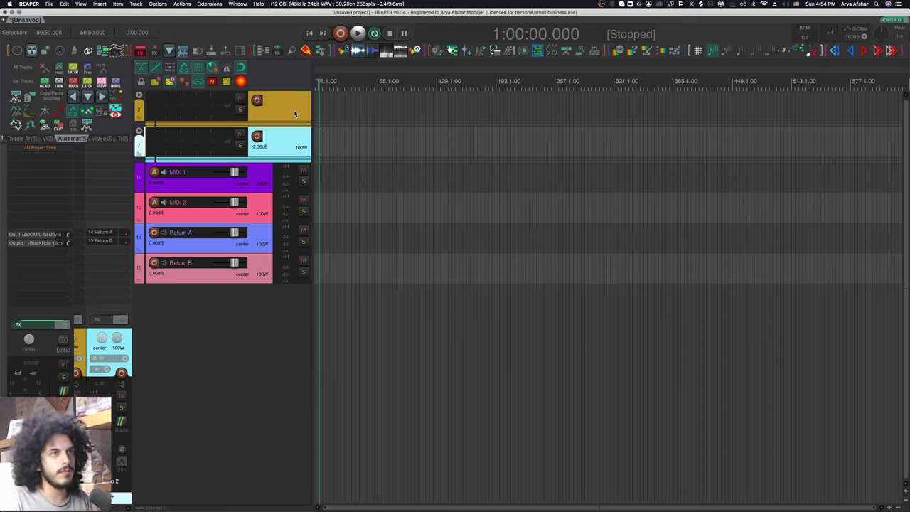
Show the master track and make its Tempo map envelope visible.
click(81, 3)
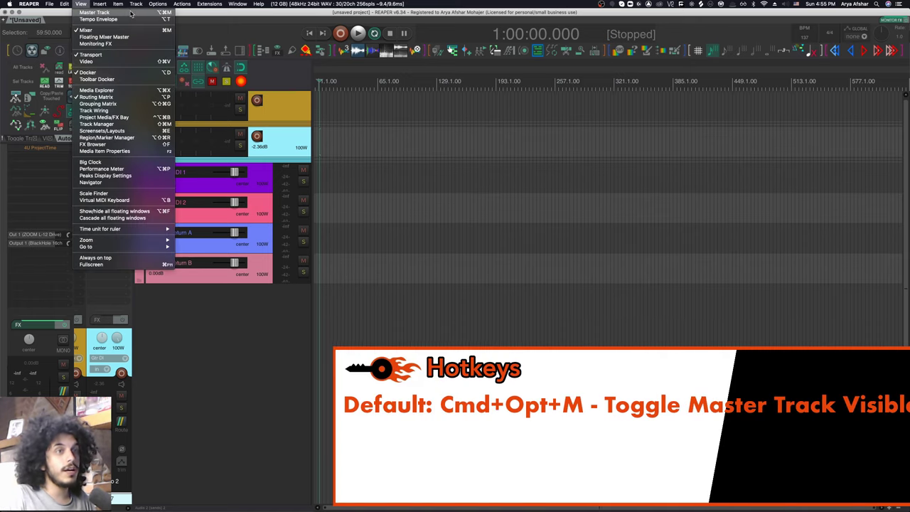
click(164, 13)
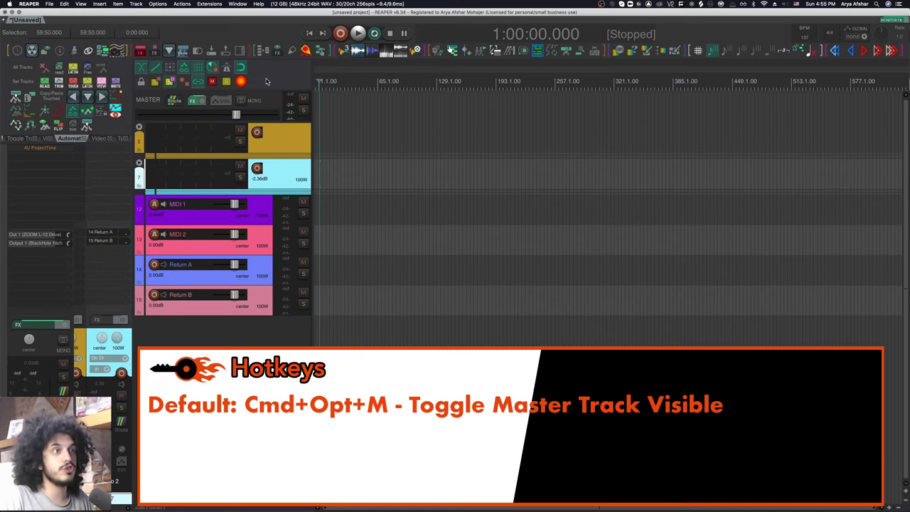
click(222, 100)
click(397, 172)
click(319, 96)
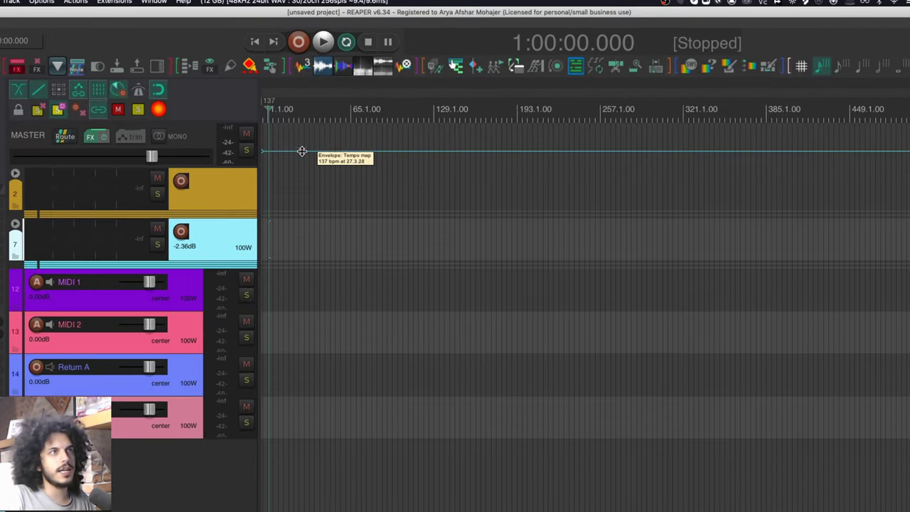
Set the first tempo point to 110 BPM.
mouse_move(301, 152)
mouse_down()
mouse_move(297, 134)
mouse_move(301, 159)
mouse_move(301, 149)
mouse_move(265, 147)
mouse_up()
double_click(265, 148)
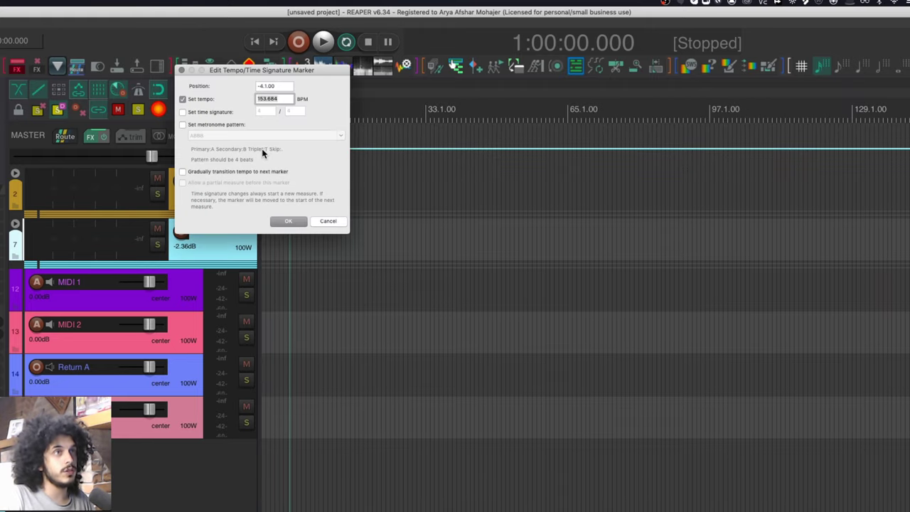
text(110)
key(Return)
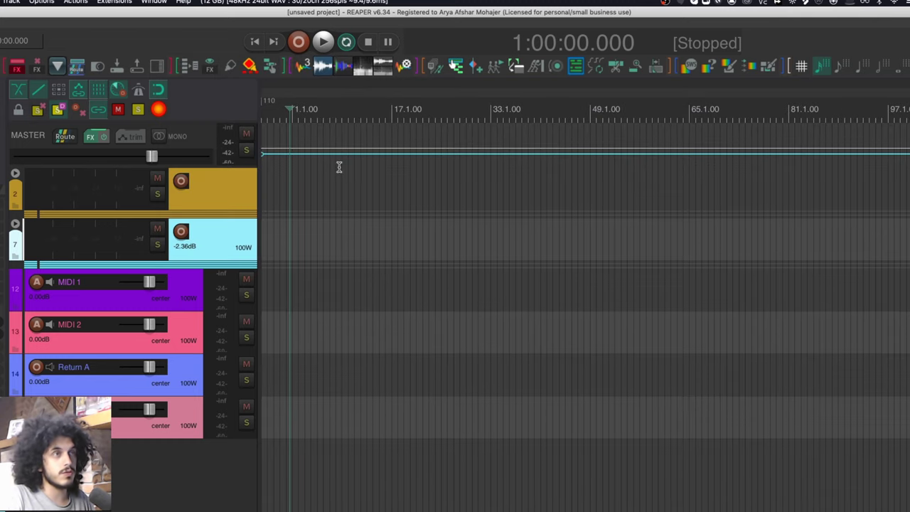
Add tempo points at bar 1 (raised to 160 BPM) and bar 9, undoing a stray freehand curve.
key(Page_Up)
click(389, 199)
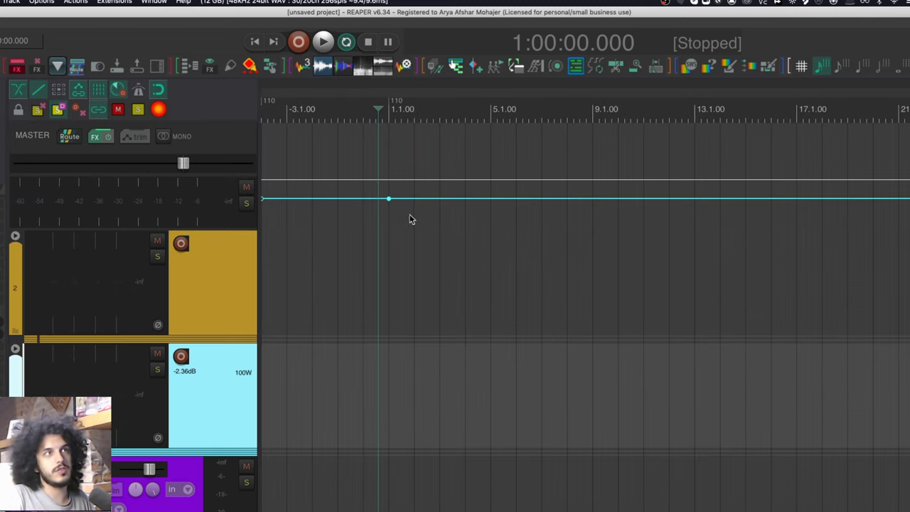
drag(408, 200, 410, 182)
click(528, 186)
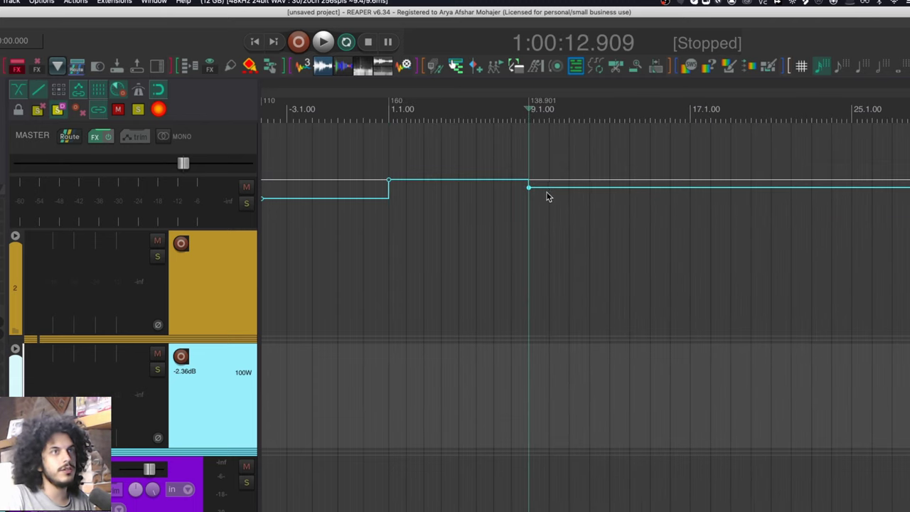
mouse_move(554, 184)
mouse_down()
mouse_move(638, 160)
mouse_move(727, 195)
mouse_move(801, 150)
mouse_move(848, 202)
mouse_up()
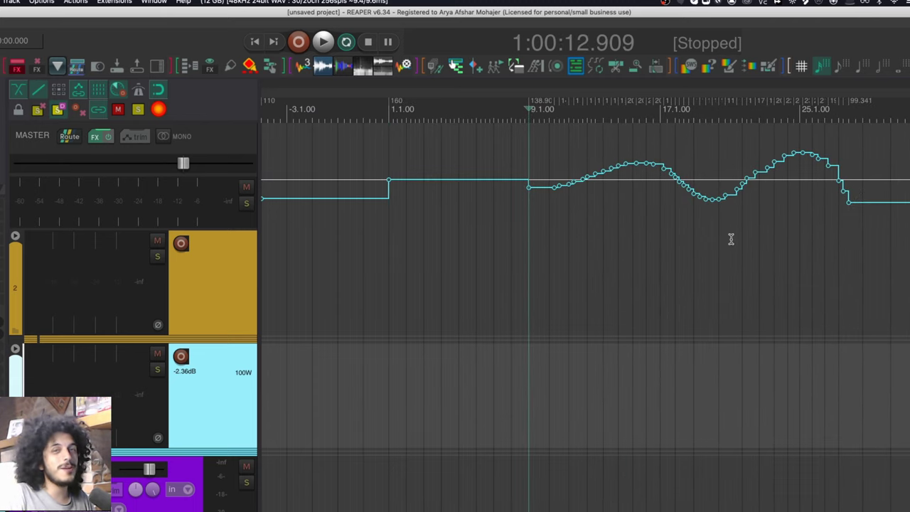
key(super+z)
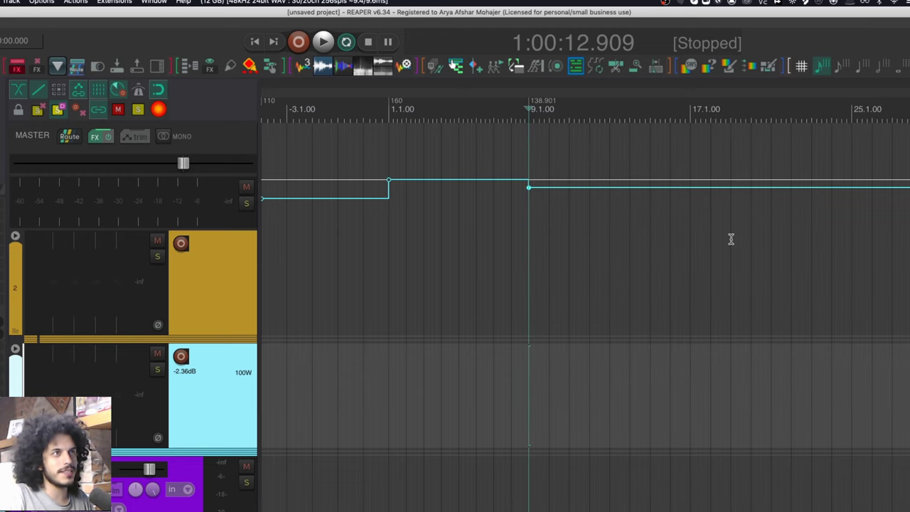
Set the bar 9 tempo point to 140 BPM with a gradual transition.
double_click(545, 105)
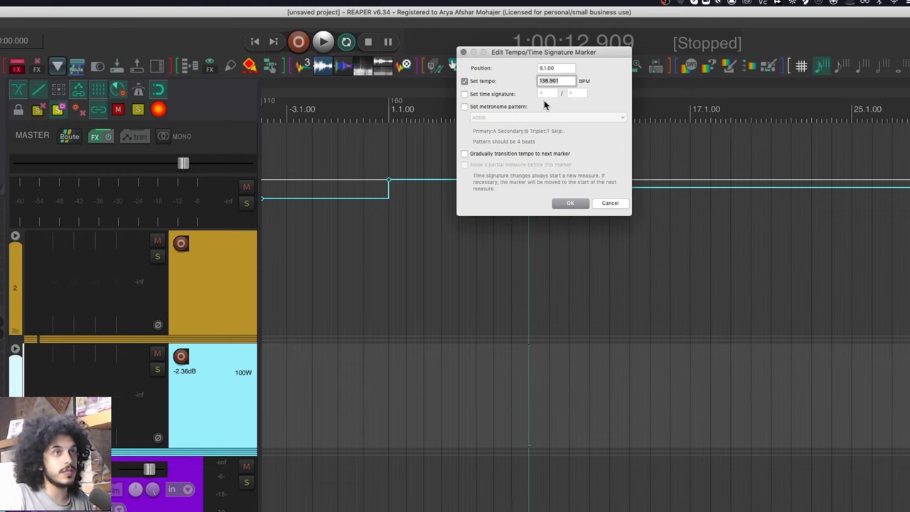
text(140)
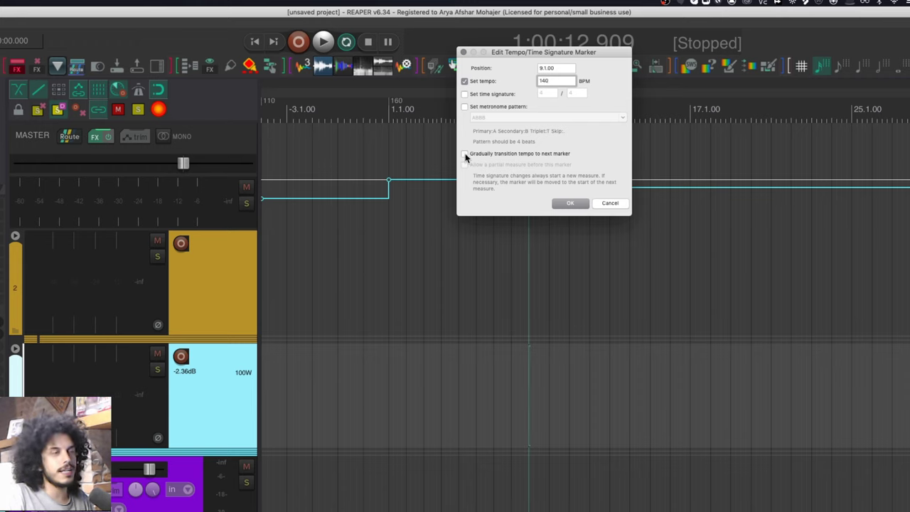
click(465, 153)
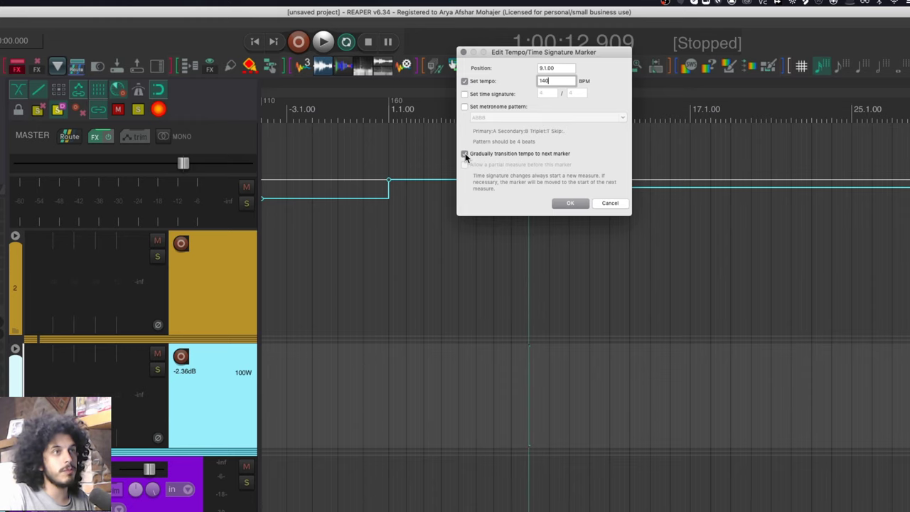
click(569, 203)
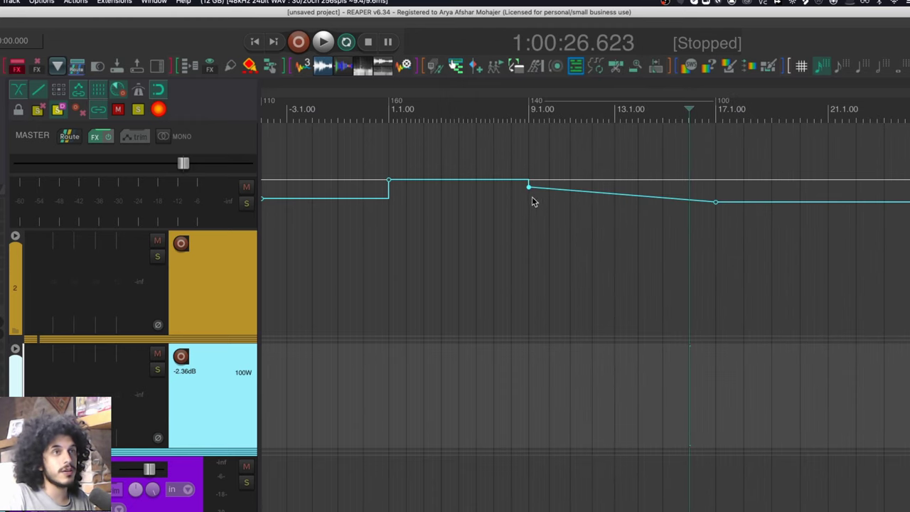
Insert a 100 BPM tempo marker at bar 25 and start another at bar 33.
scroll(721, 214, down, 3)
click(562, 213)
key(shift+c)
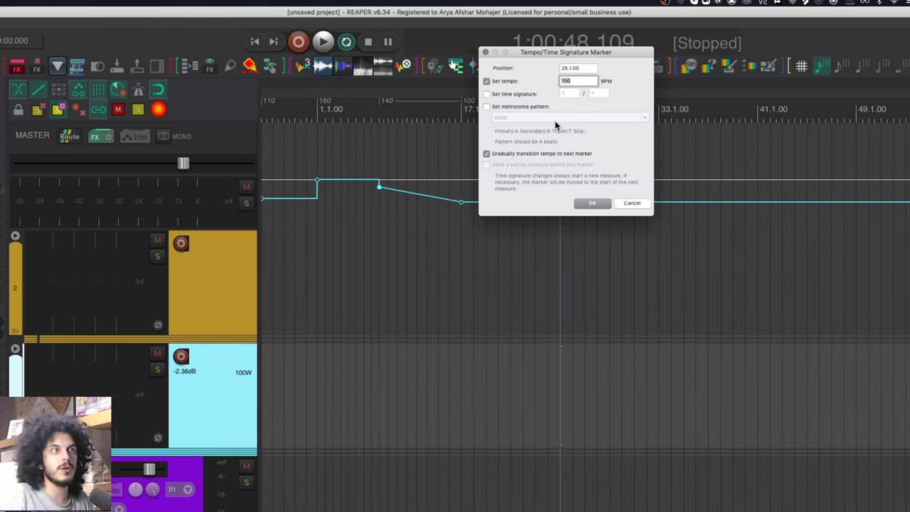
click(591, 204)
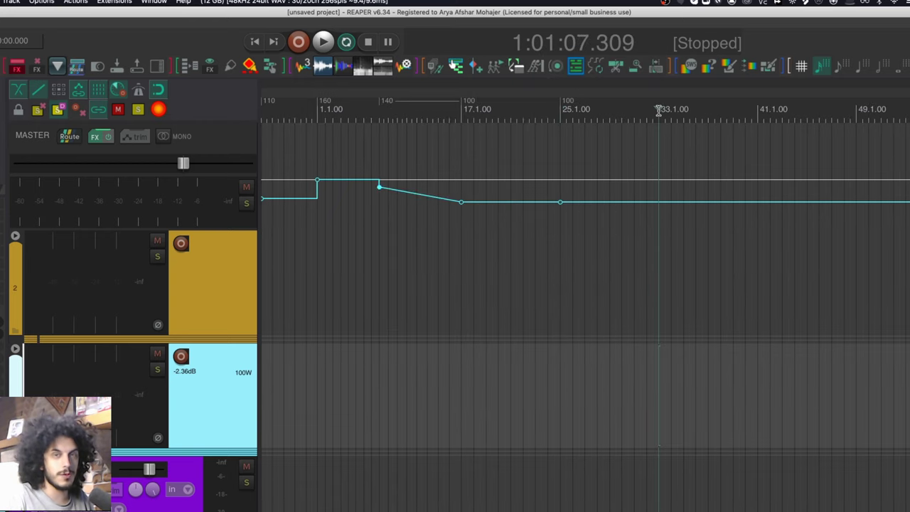
key(shift+c)
Set the bar 33 marker to 130 BPM, then select all tempo points and raise them together.
text(130)
click(690, 244)
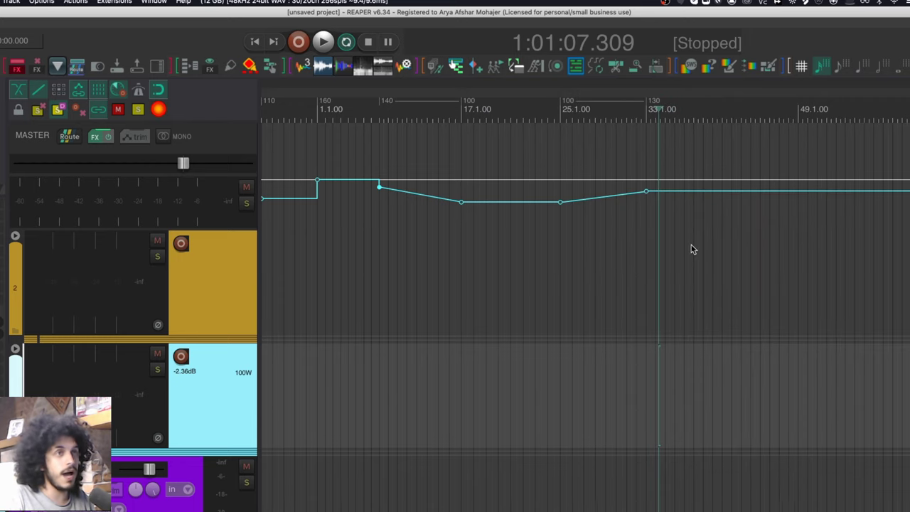
scroll(505, 211, down, 3)
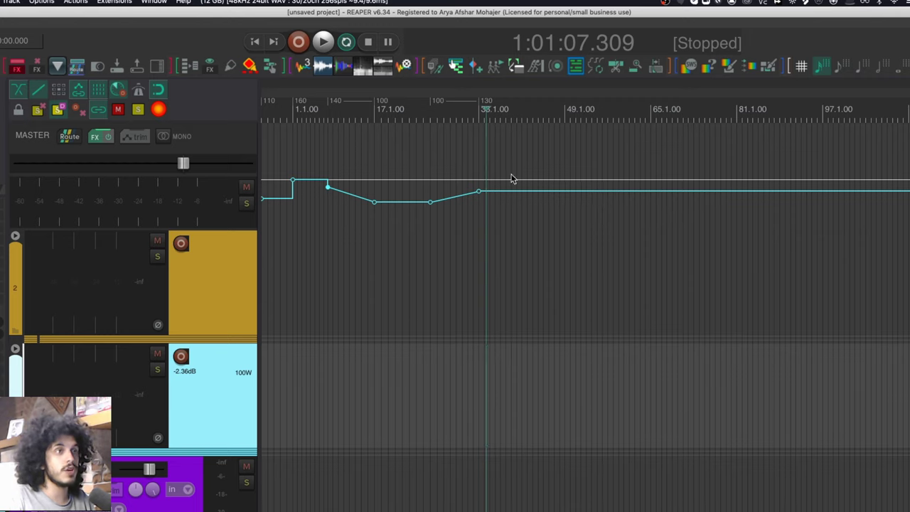
drag(511, 174, 242, 219)
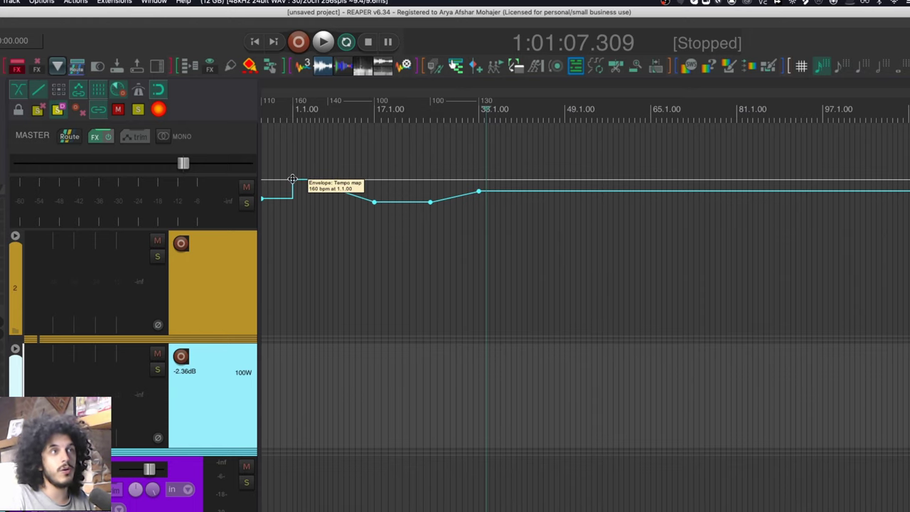
drag(292, 178, 291, 185)
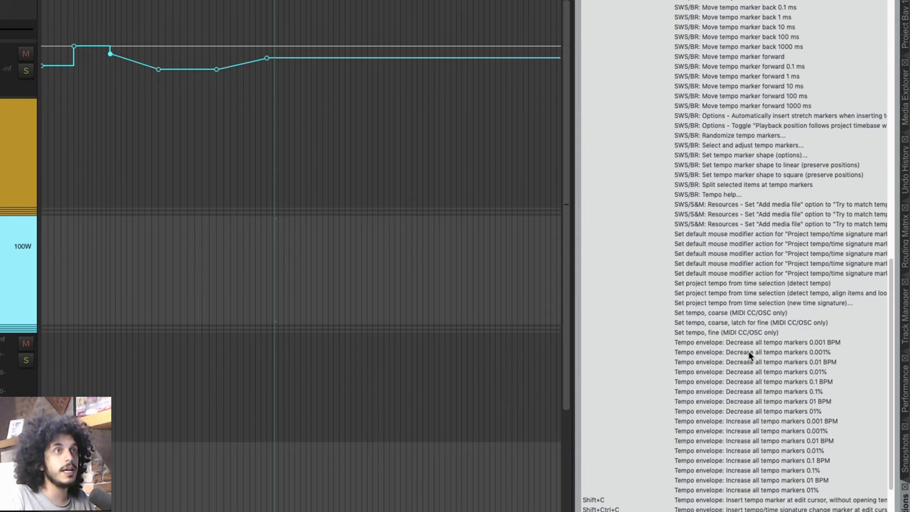
Run the Increase and Decrease all tempo markers actions, then close the Actions list.
click(838, 429)
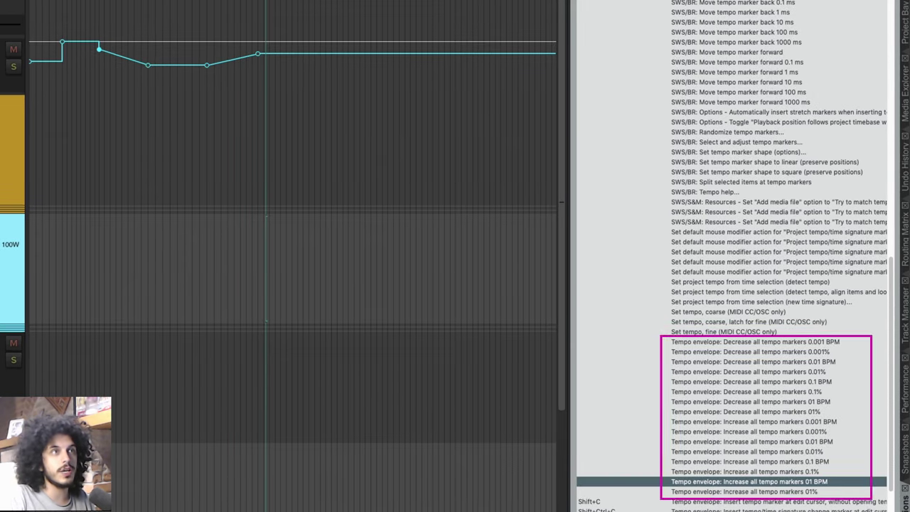
key(Return)
key(Return)
key(Return)
click(750, 401)
key(Return)
key(Return)
key(Return)
key(Return)
key(Escape)
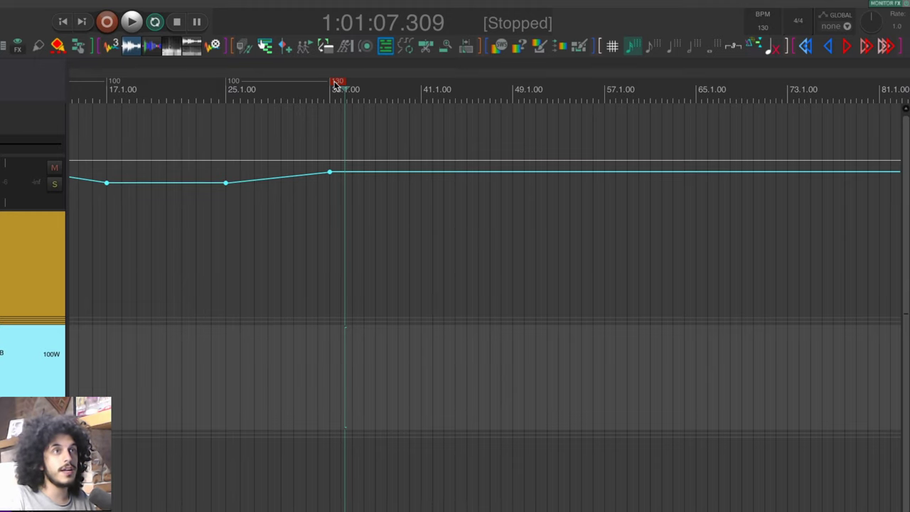
Slide the 130 BPM marker and another tempo marker along the ruler.
mouse_move(335, 84)
mouse_down()
mouse_move(438, 98)
mouse_move(348, 90)
mouse_up()
scroll(347, 89, down, 3)
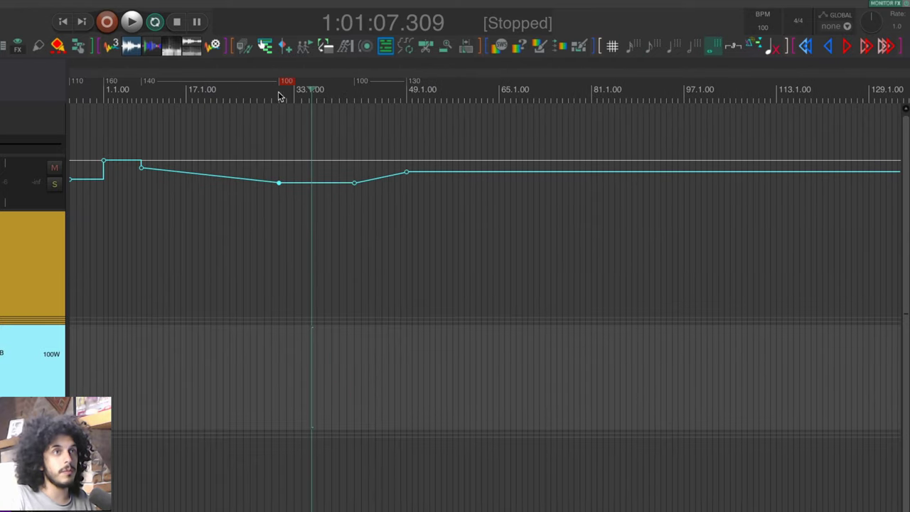
drag(231, 99, 116, 84)
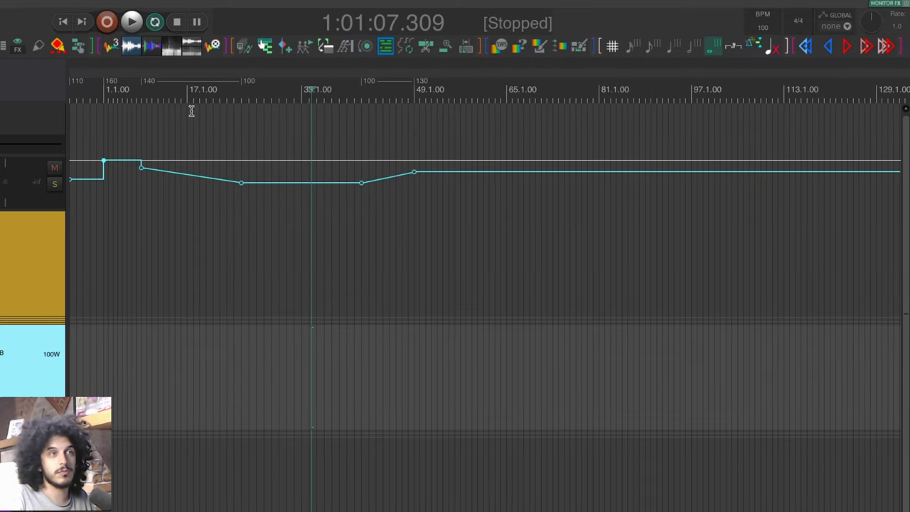
In Mouse Modifiers preferences, make tempo-marker drag adjust previous and current tempo.
key(super+comma)
drag(672, 348, 666, 214)
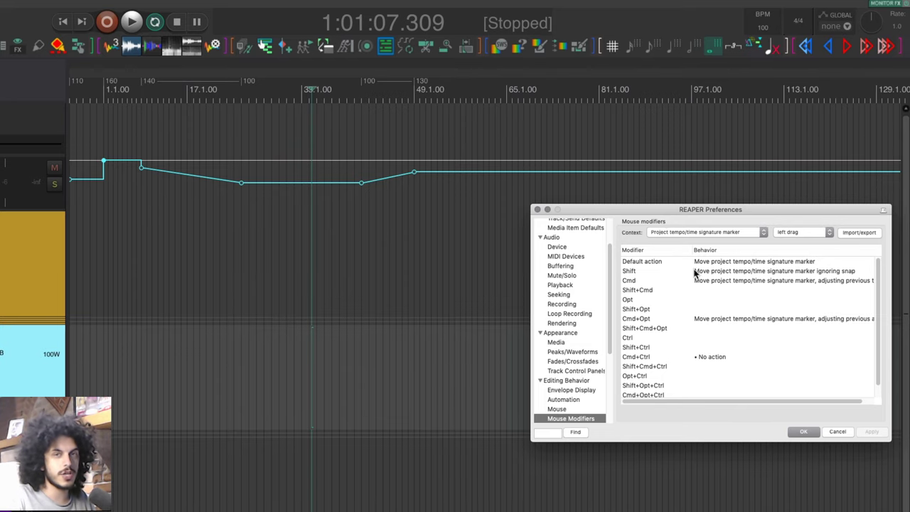
drag(416, 83, 409, 83)
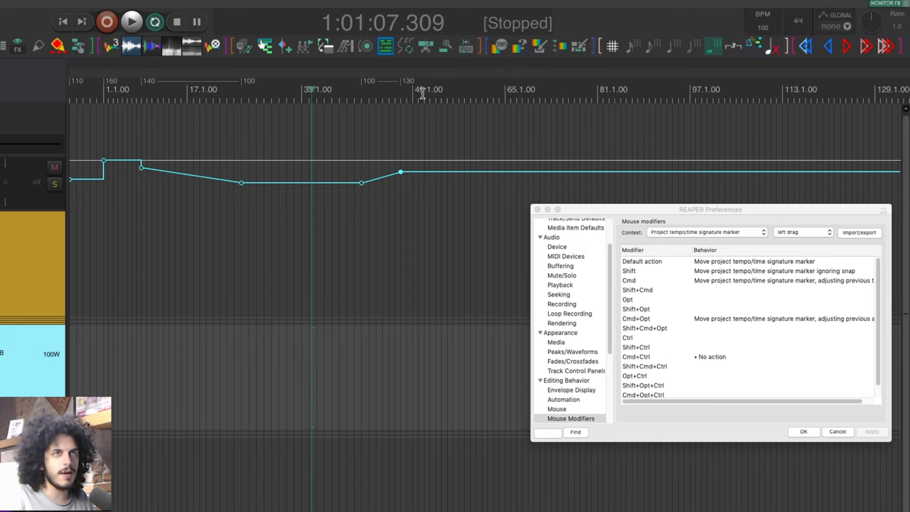
key(super+z)
click(625, 204)
click(713, 281)
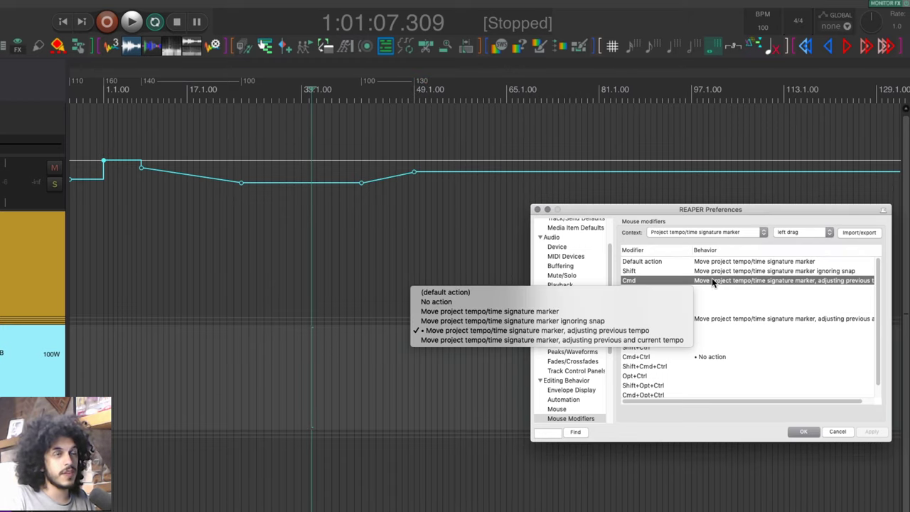
click(485, 339)
click(300, 175)
Drag tempo markers and change another modifier setting, reshaping the map up to 500 BPM.
mouse_move(110, 85)
mouse_down()
mouse_move(186, 86)
mouse_move(122, 86)
mouse_move(184, 96)
mouse_move(166, 90)
mouse_up()
mouse_move(250, 86)
mouse_down()
mouse_move(293, 88)
mouse_move(248, 89)
mouse_up()
key(super+comma)
click(714, 321)
right_click(715, 321)
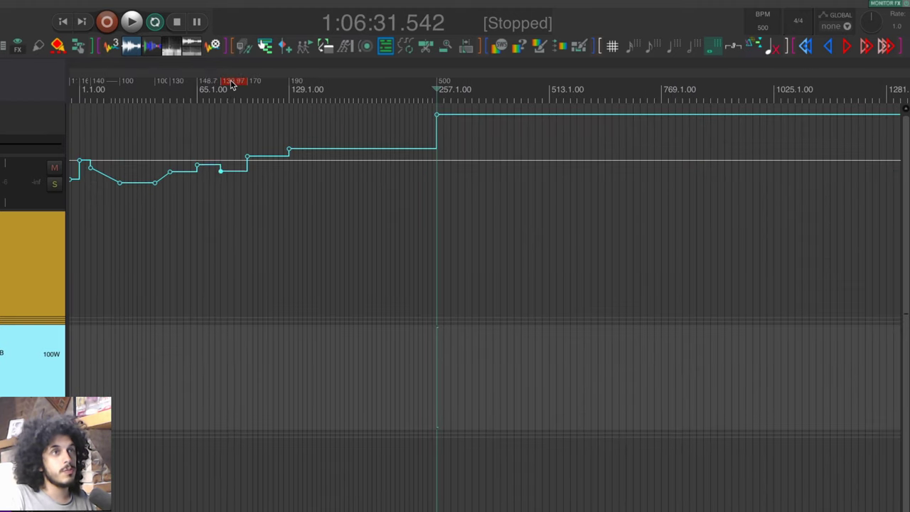
mouse_move(226, 83)
mouse_down()
mouse_move(457, 118)
mouse_move(584, 154)
mouse_move(692, 132)
mouse_move(725, 169)
mouse_up()
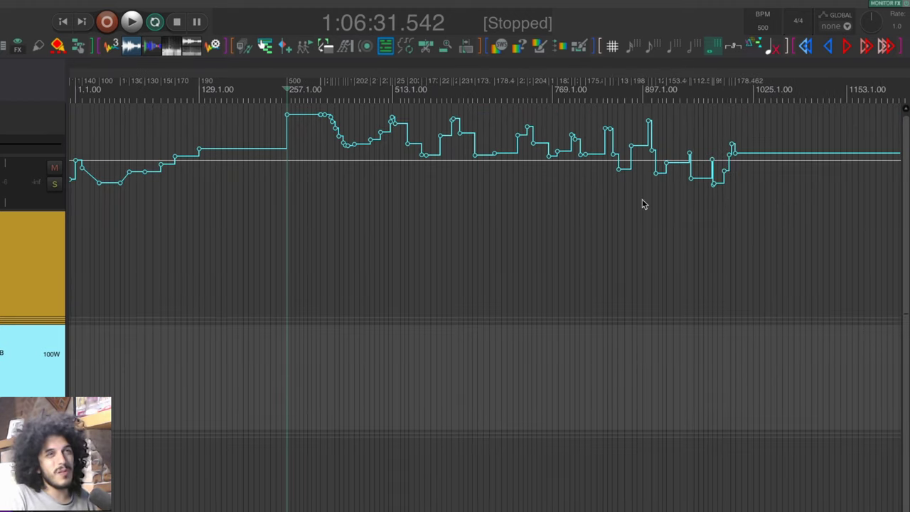
Undo the stray tempo points and delete all tempo markers with the X-Raym toolbar script.
key(ctrl+z)
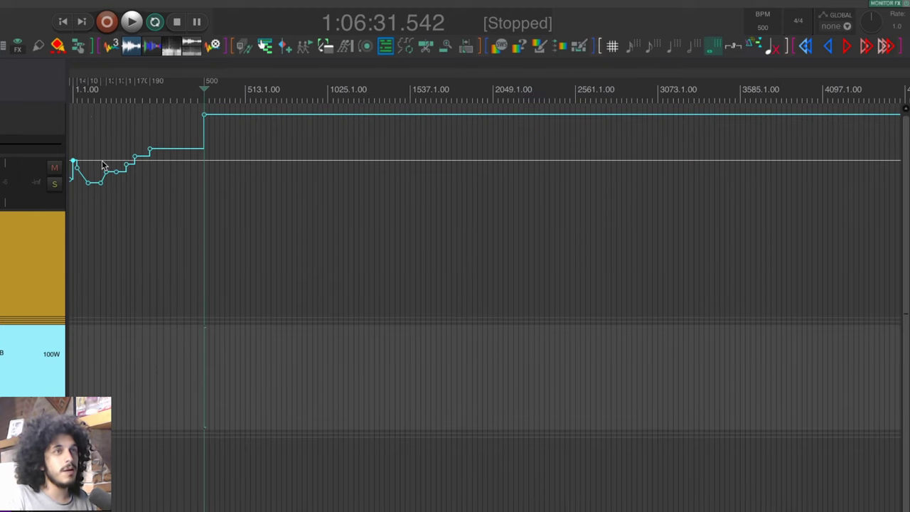
scroll(101, 168, up, 5)
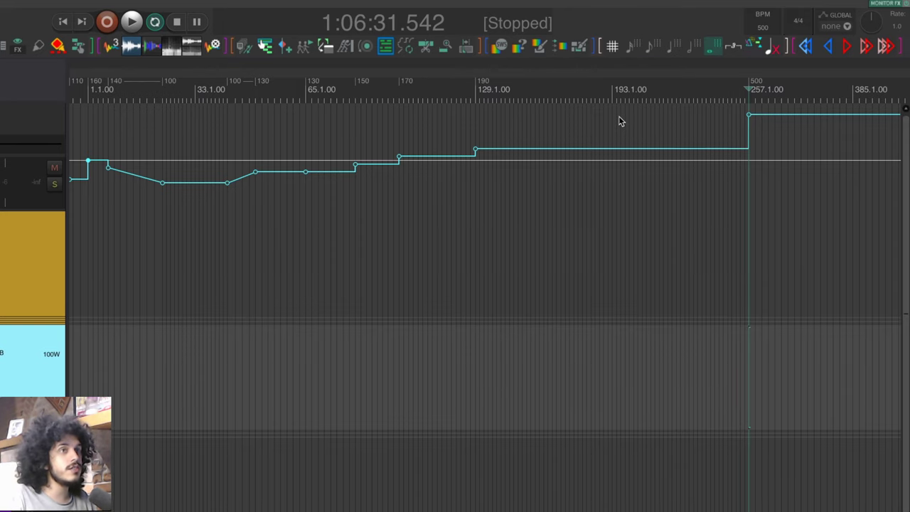
scroll(618, 121, down, 5)
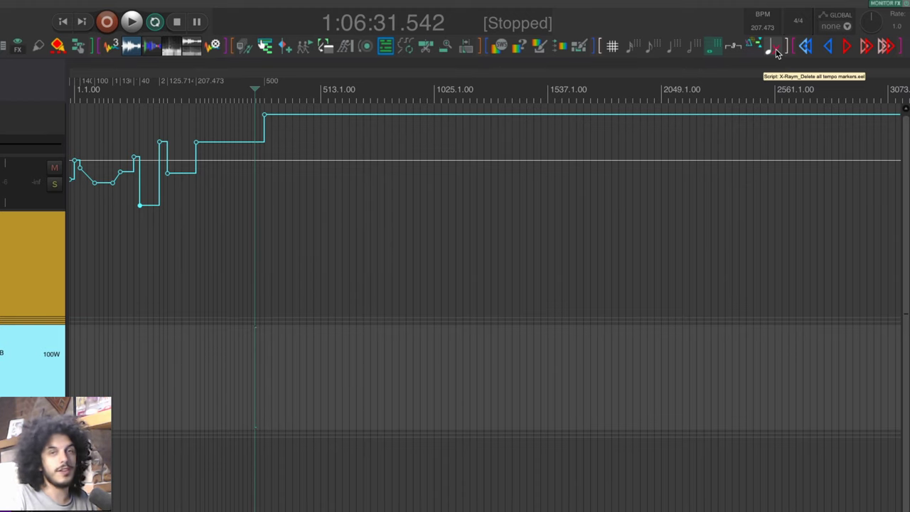
click(777, 54)
scroll(101, 253, up, 5)
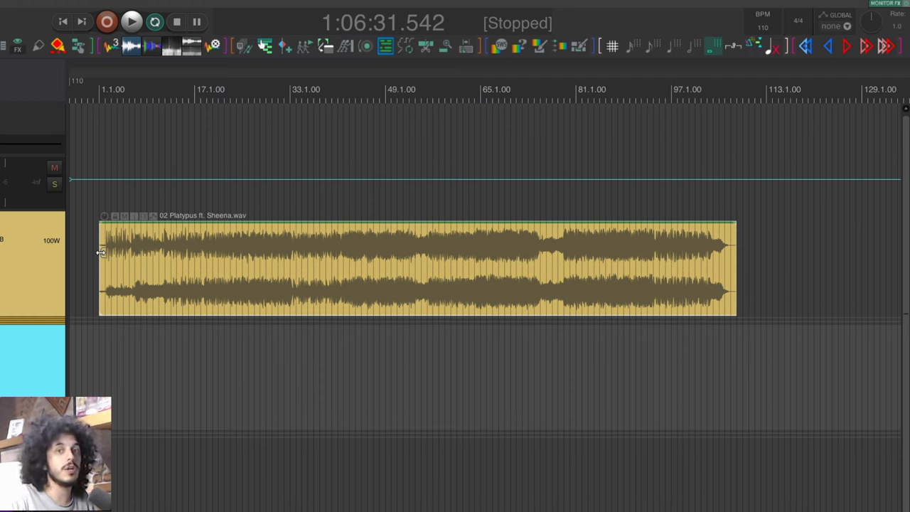
Place the edit cursor at the song start and delete the leftover 110 BPM marker.
click(100, 253)
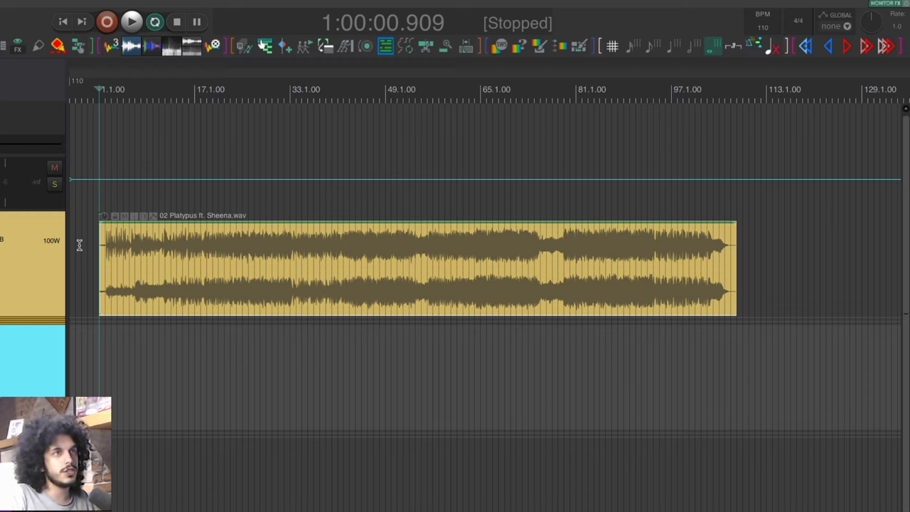
alt+click(77, 82)
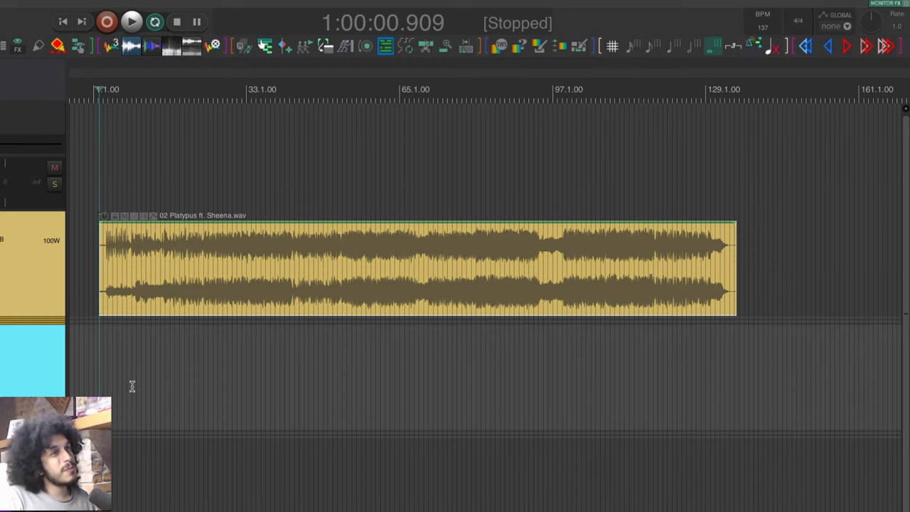
scroll(132, 386, up, 5)
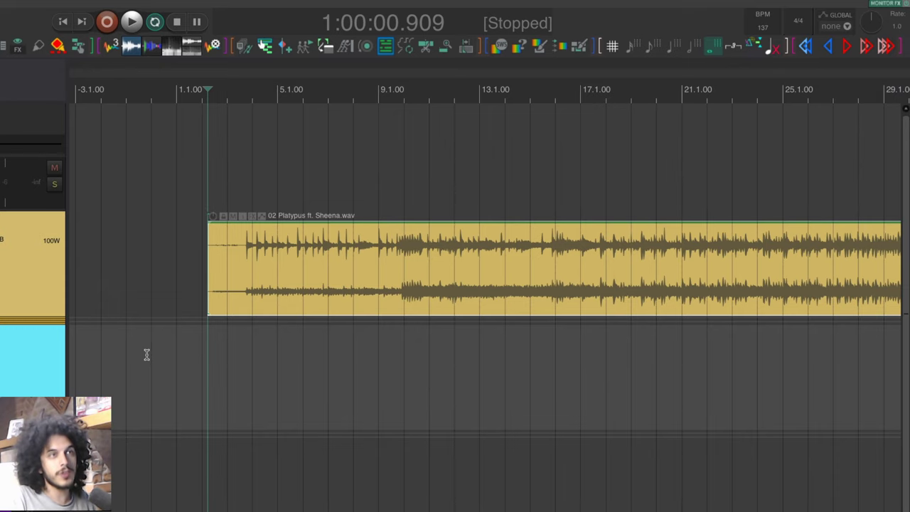
Play the song and tap T along with the beat to set 85 BPM.
click(227, 175)
key(space)
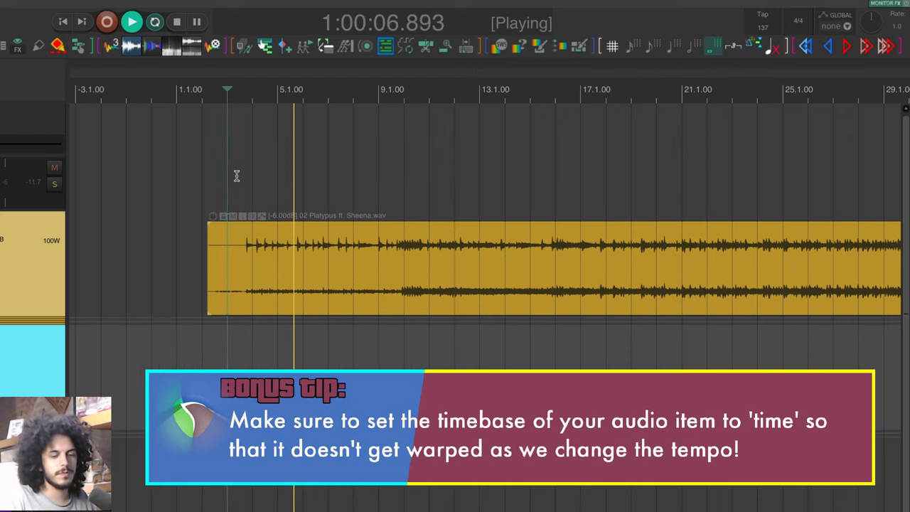
key(t)
key(t)
key(t)
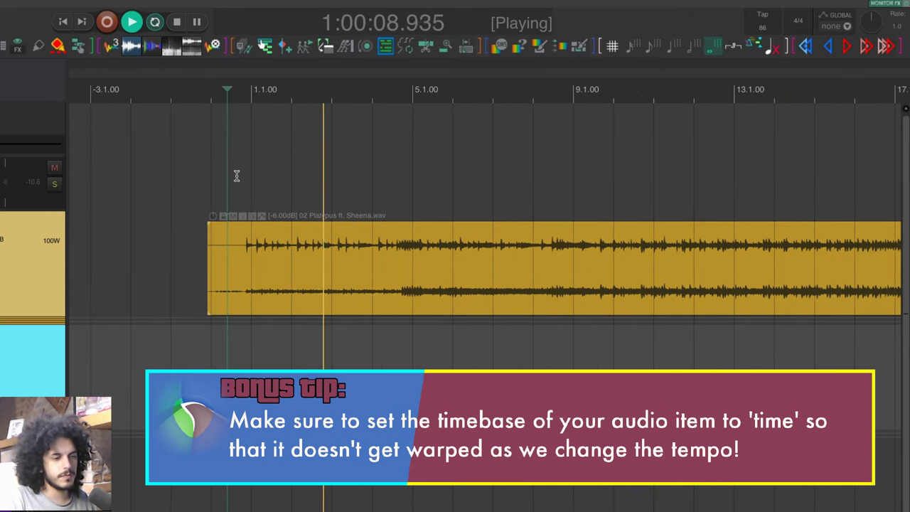
key(t)
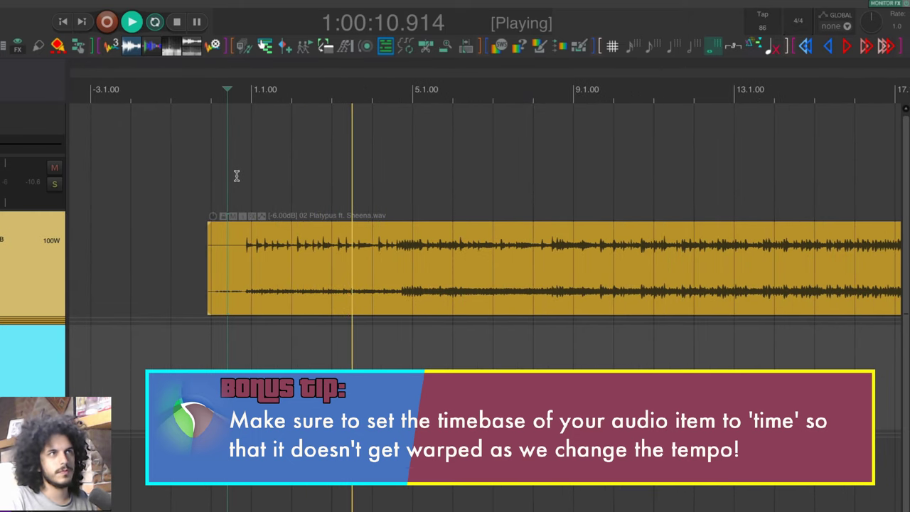
key(t)
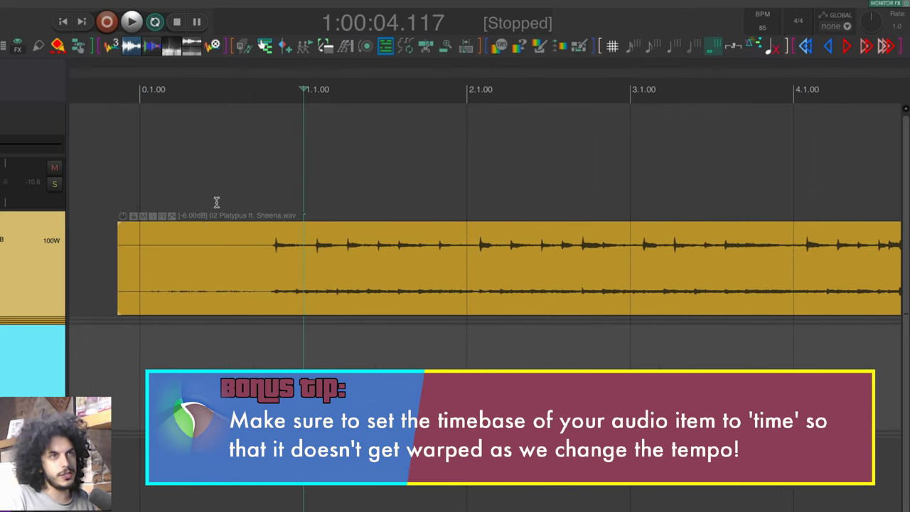
click(165, 187)
drag(272, 261, 296, 268)
scroll(298, 269, up, 3)
scroll(296, 268, down, 3)
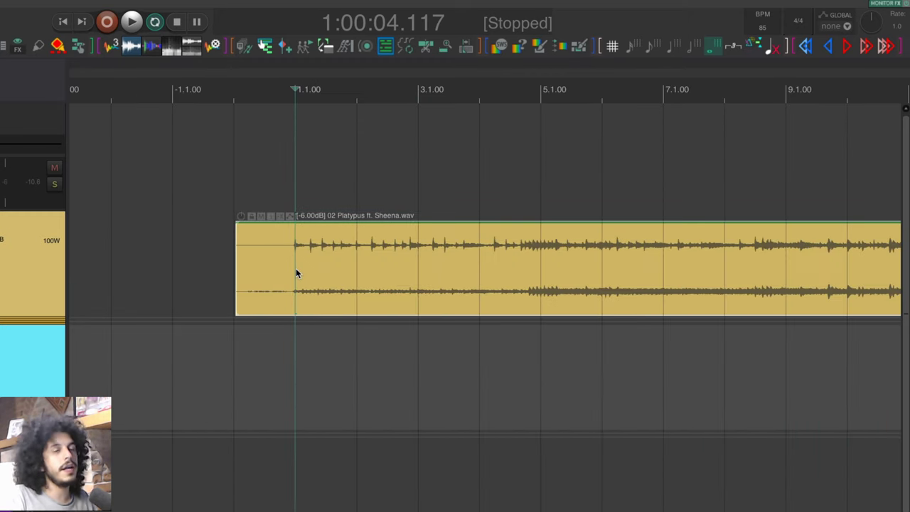
key(space)
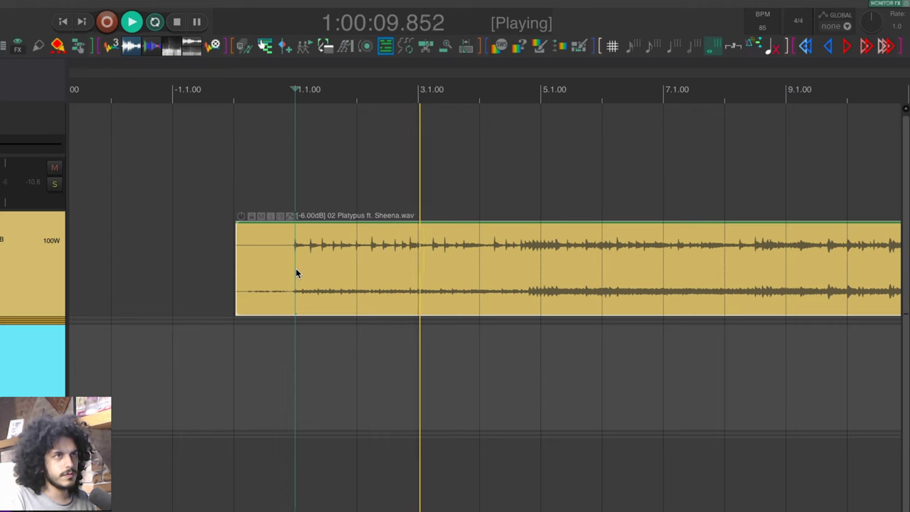
key(space)
scroll(296, 267, right, 5)
scroll(306, 256, down, 3)
click(523, 91)
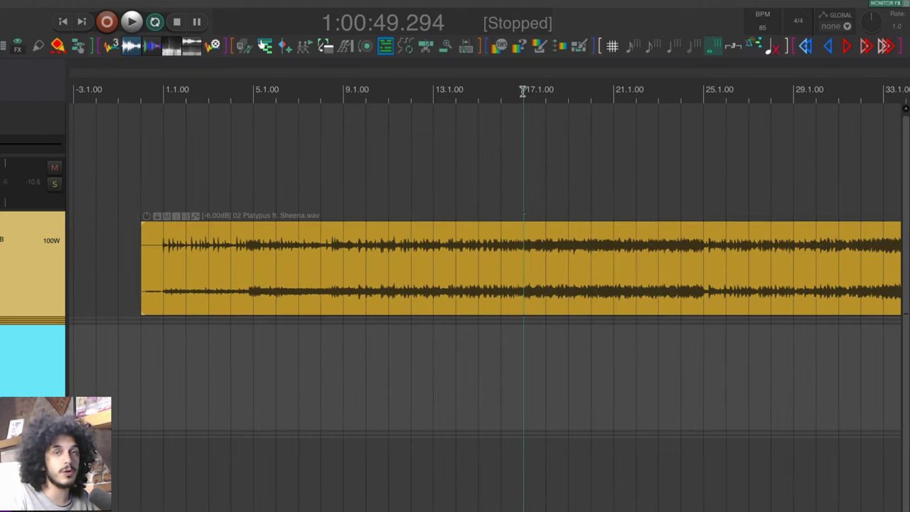
key(space)
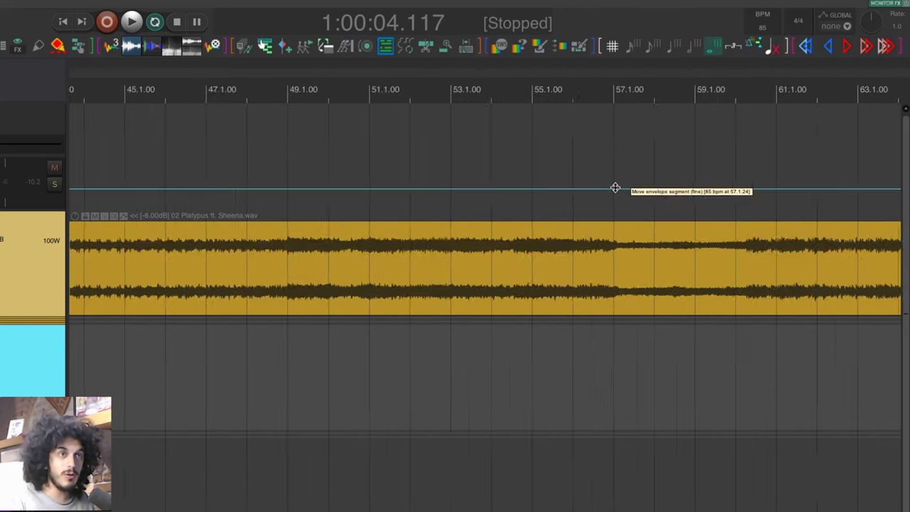
Play the passage from the bar 57 downbeat (about 1:02:42), then stop, leaving the edit position there.
scroll(566, 165, up, 2)
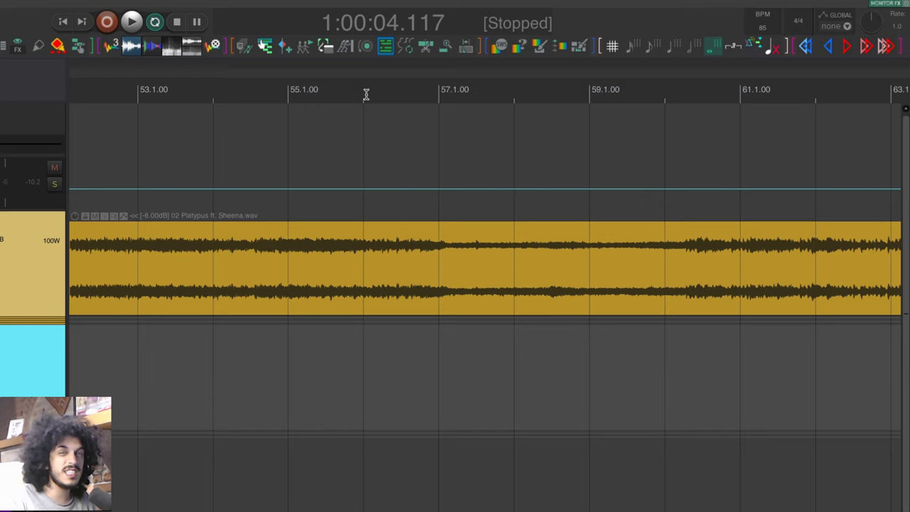
click(363, 93)
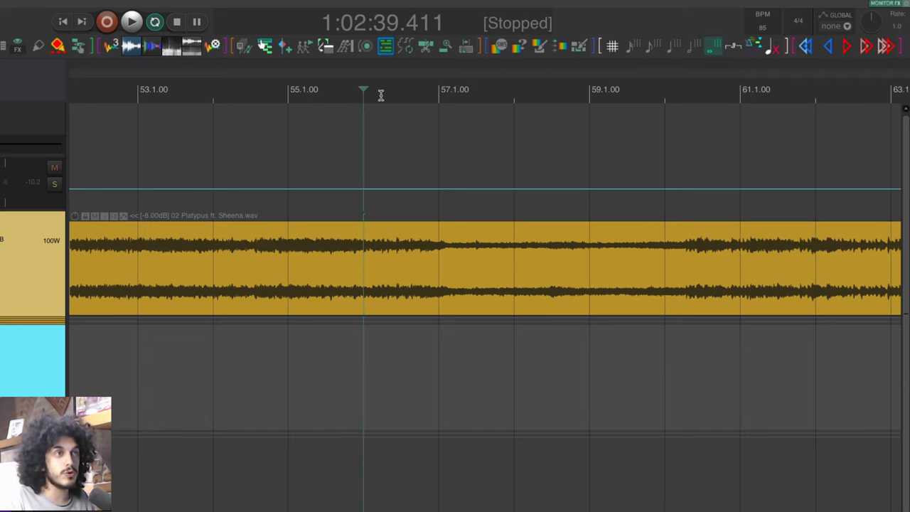
click(437, 96)
key(space)
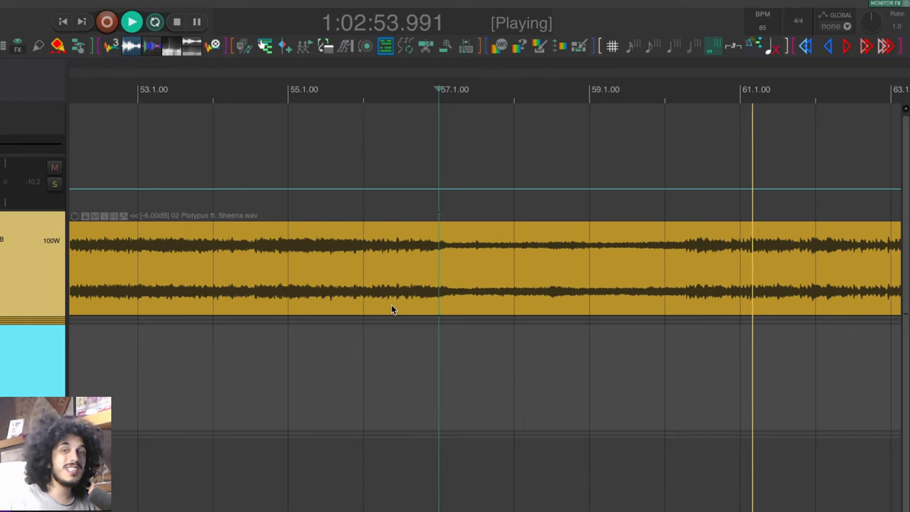
key(space)
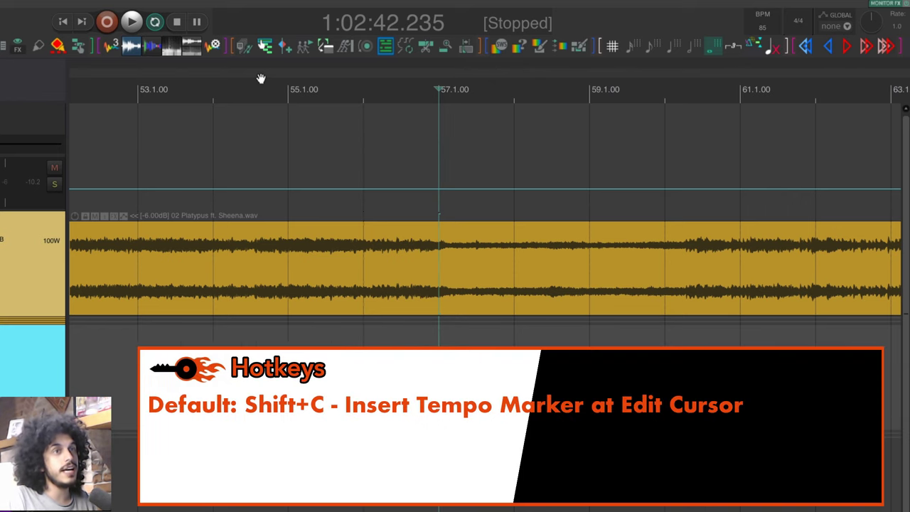
Add an 85 BPM tempo marker at bar 57.
key(shift+c)
key(Return)
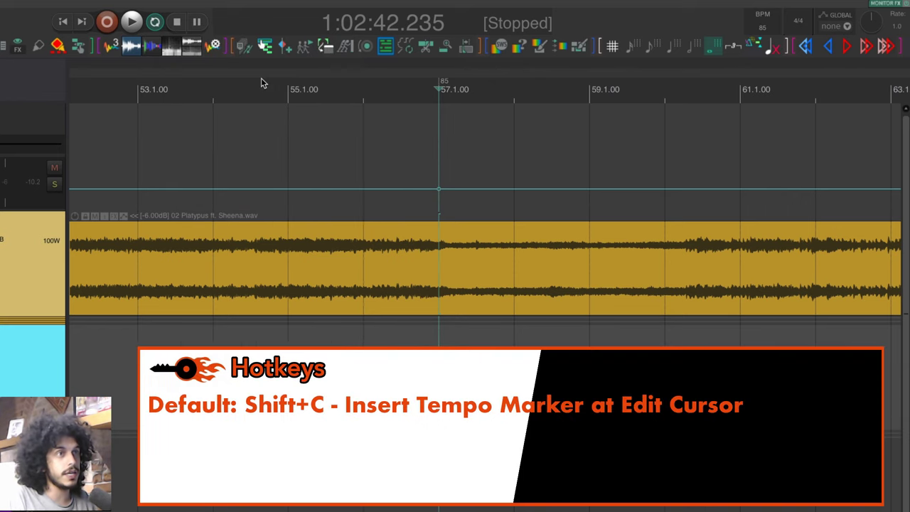
scroll(420, 138, down, 5)
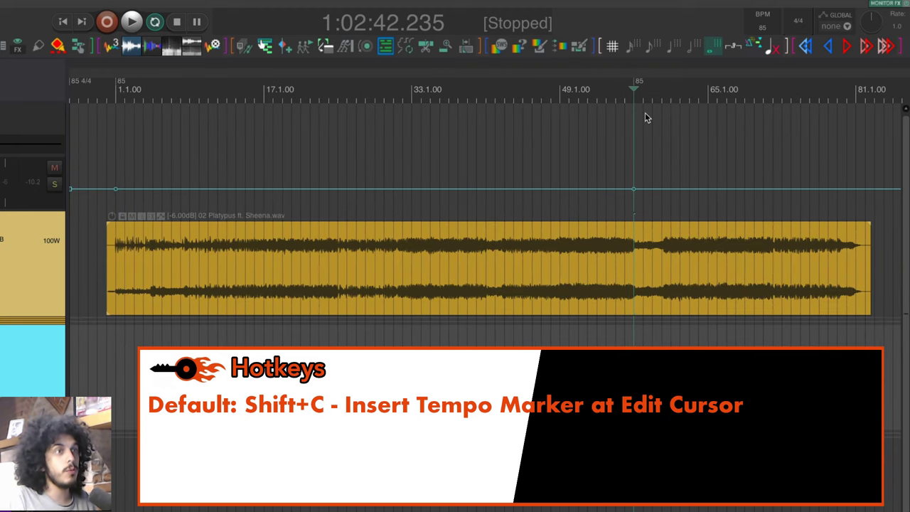
scroll(660, 147, up, 5)
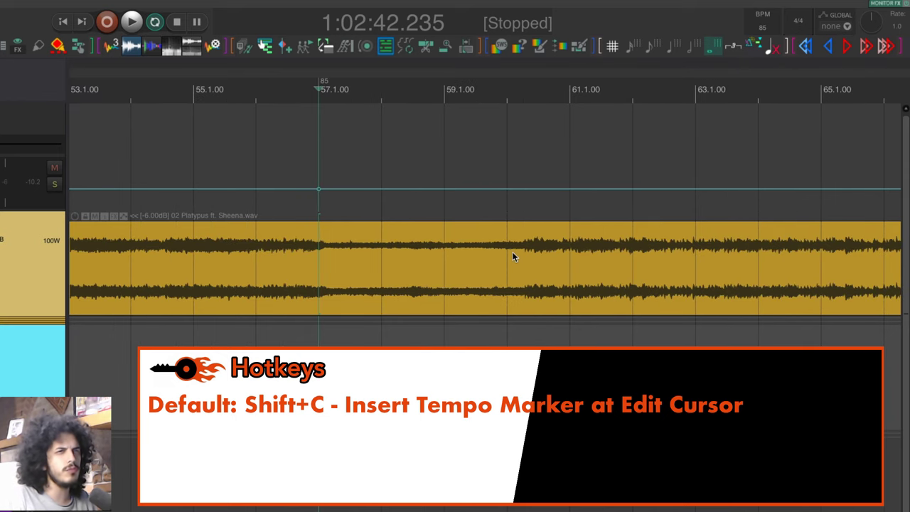
Audition from around bar 59 to find the loud transient, then set the edit position to the bar 61 downbeat.
click(507, 99)
key(space)
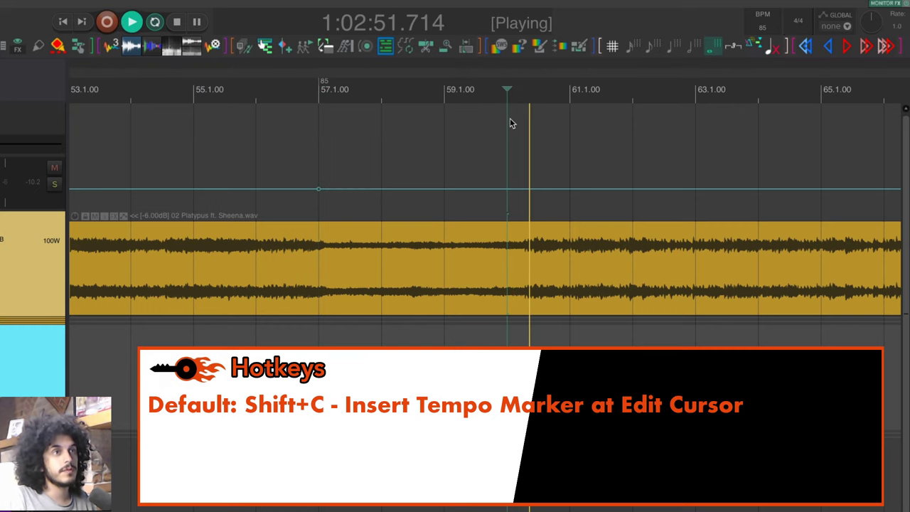
scroll(544, 248, up, 3)
click(505, 248)
key(space)
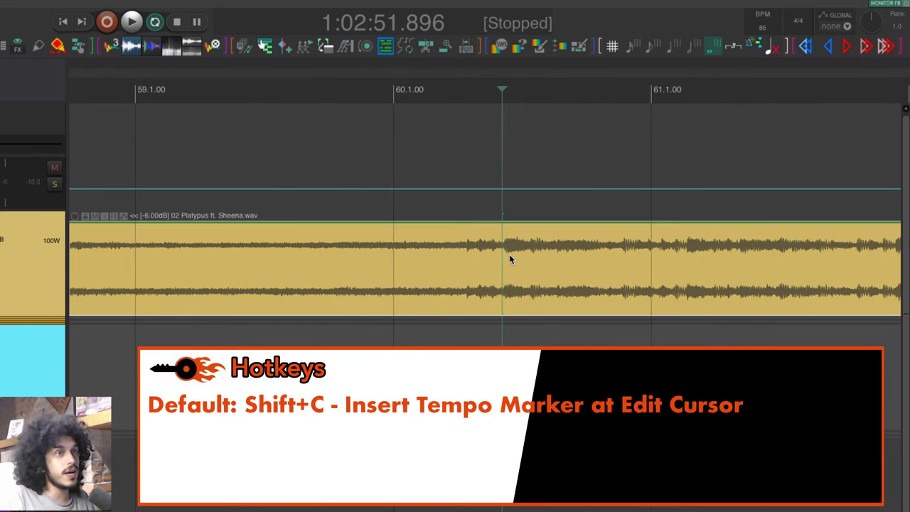
scroll(509, 257, down, 1)
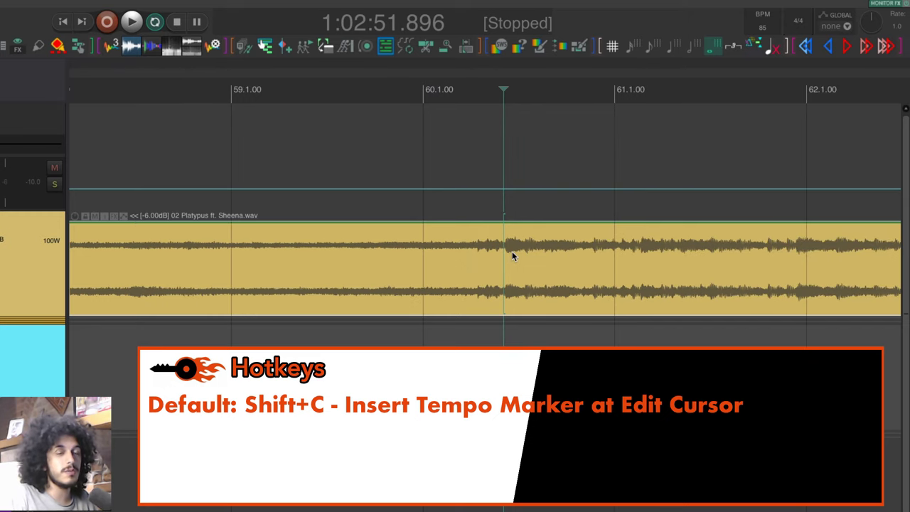
click(614, 98)
click(609, 183)
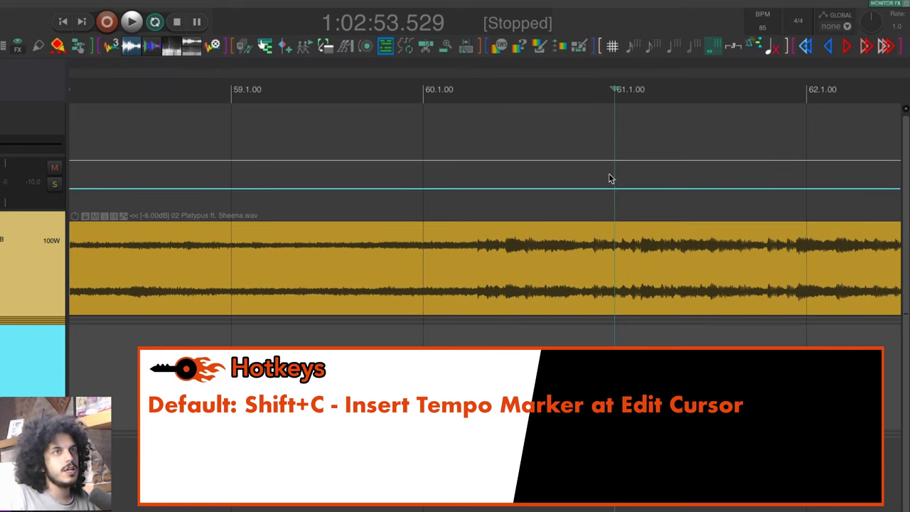
Insert a bar 61 tempo marker and drag it onto the B-section transient, making bars 57–61 98.827 BPM.
key(shift+c)
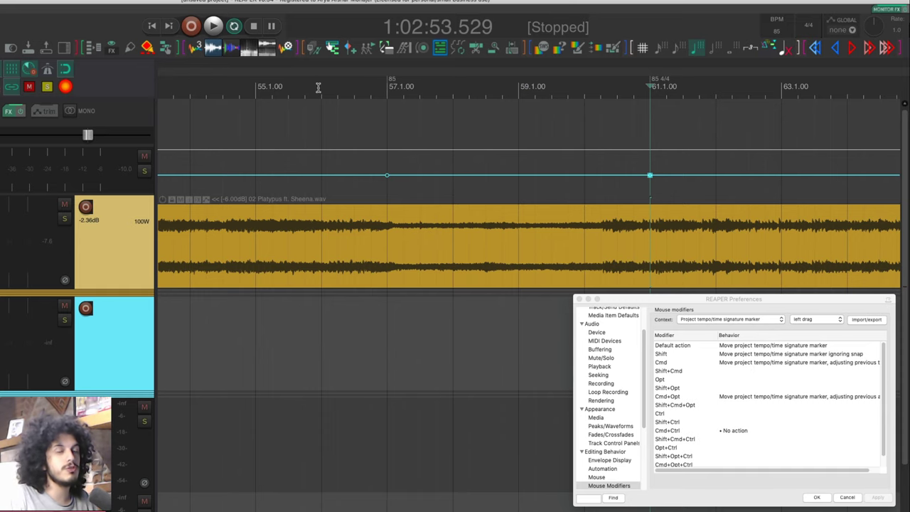
scroll(392, 81, up, 2)
drag(669, 84, 608, 84)
scroll(561, 237, up, 6)
scroll(536, 228, up, 3)
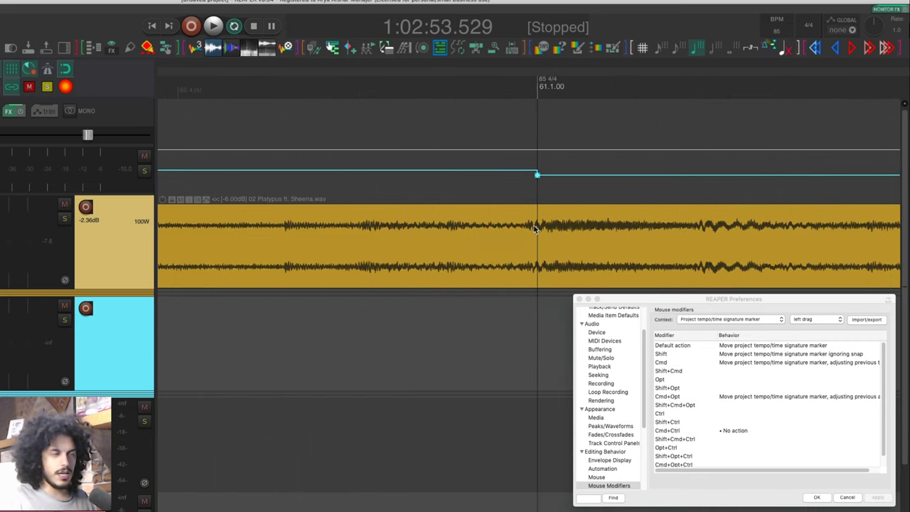
scroll(542, 88, down, 6)
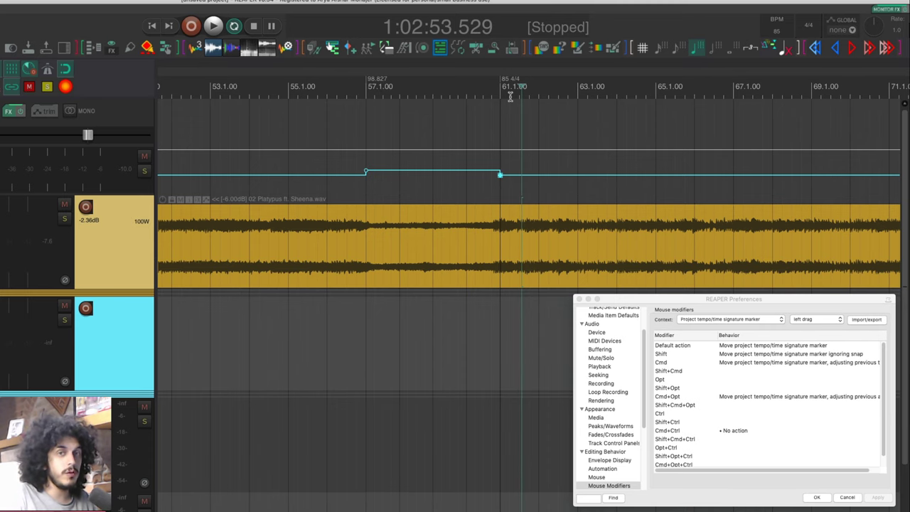
scroll(513, 96, down, 5)
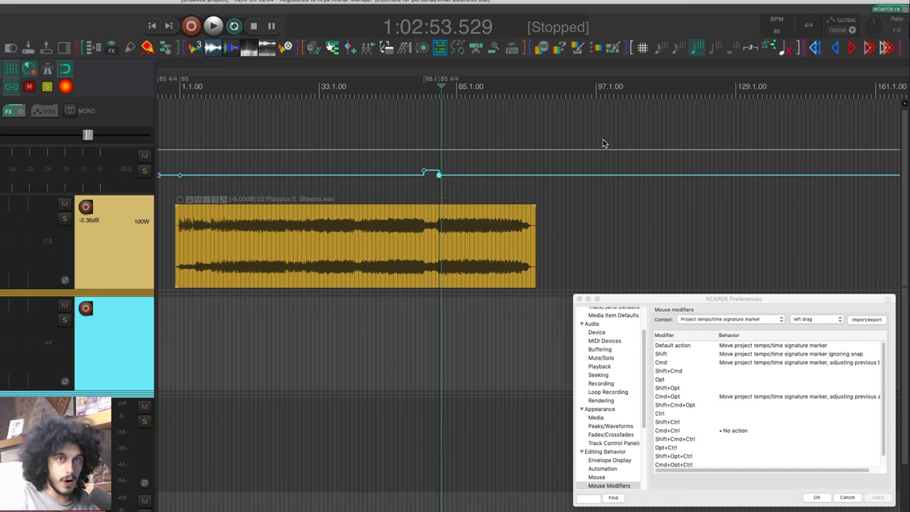
Tap along from bar 63 to measure the tempo, then undo the tapped 225 BPM change.
scroll(463, 138, up, 5)
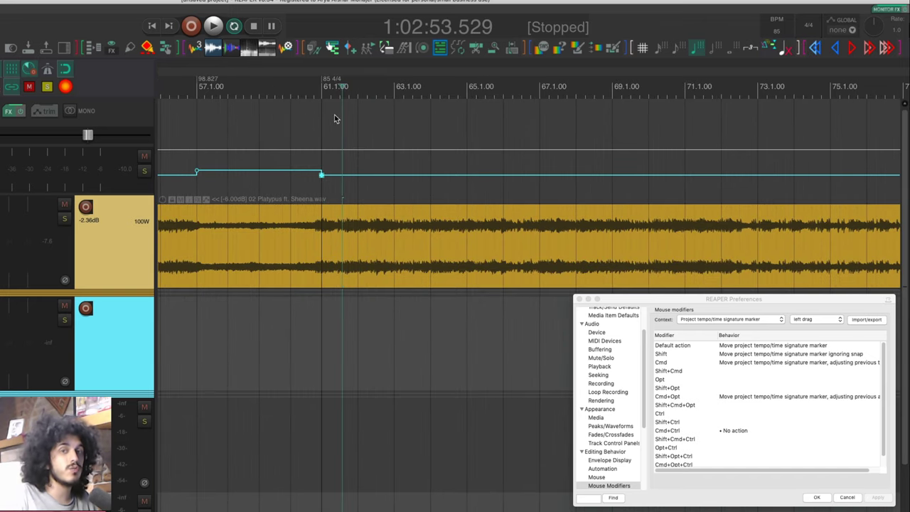
scroll(335, 110, up, 2)
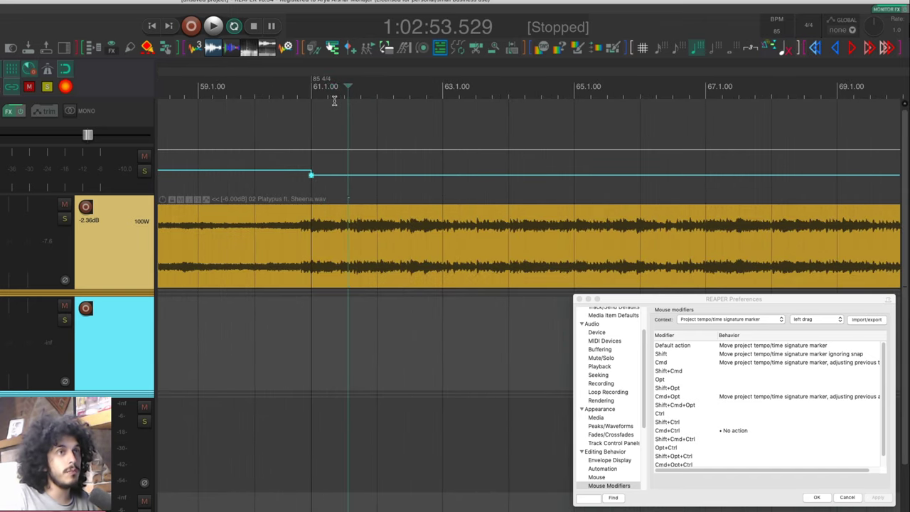
click(443, 88)
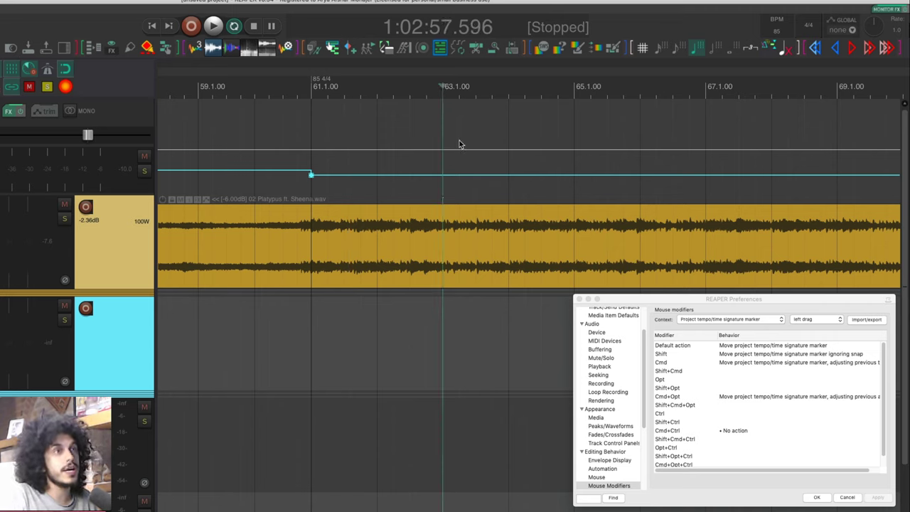
key(space)
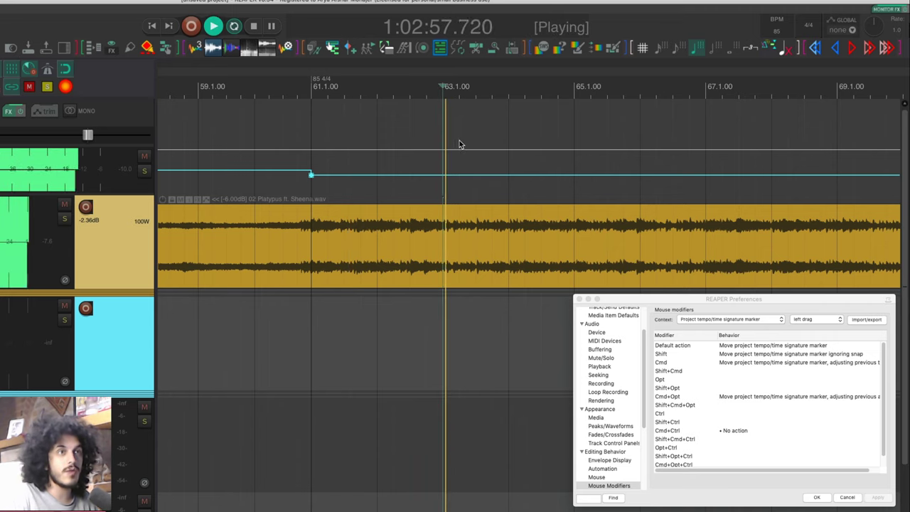
shift+click(458, 144)
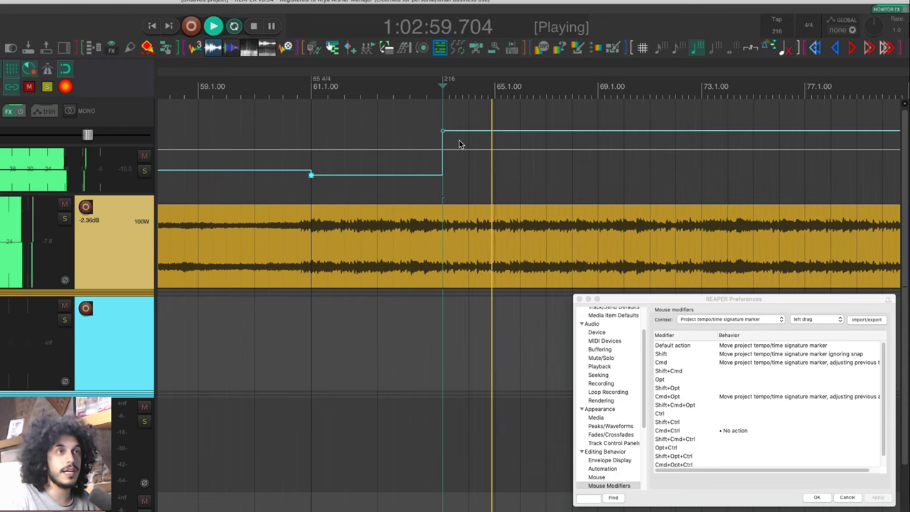
key(space)
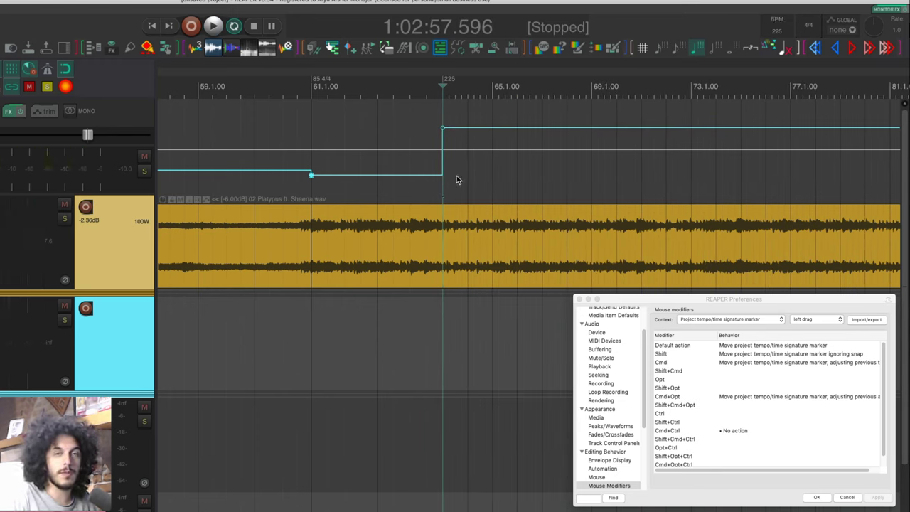
key(super+z)
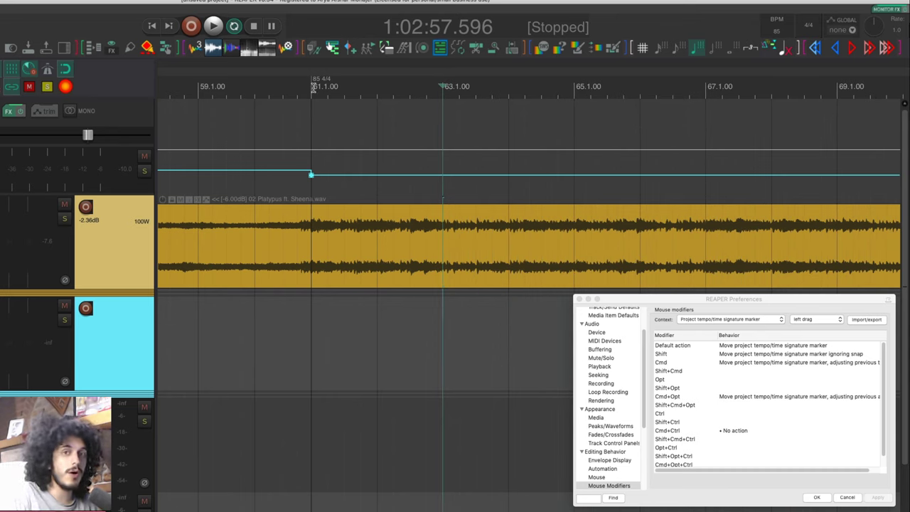
Set the bar 61 tempo marker to 105 BPM.
click(312, 87)
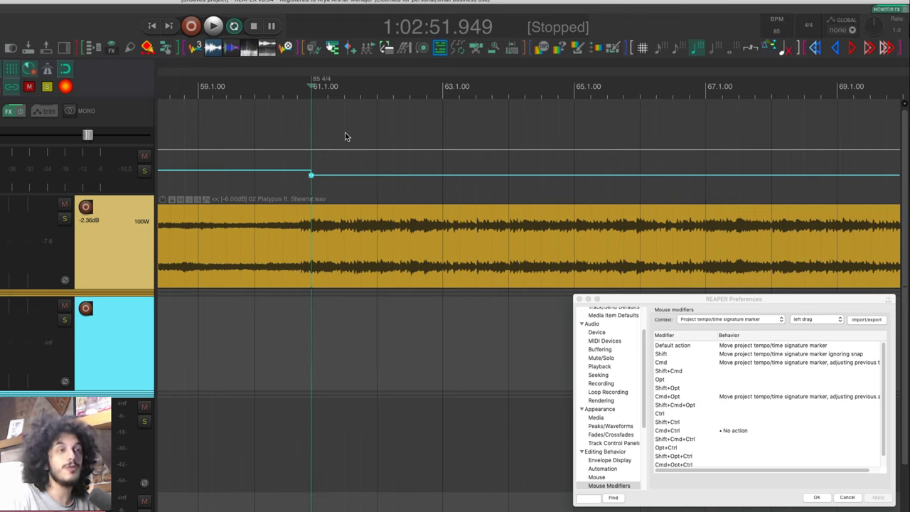
key(space)
key(super+z)
key(space)
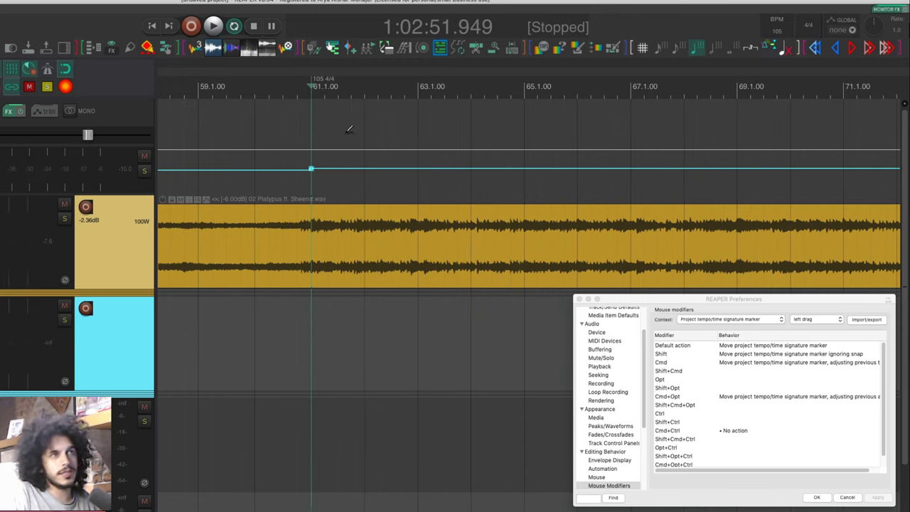
Audition the B section at 105 BPM, including a pass from around bar 77.
key(space)
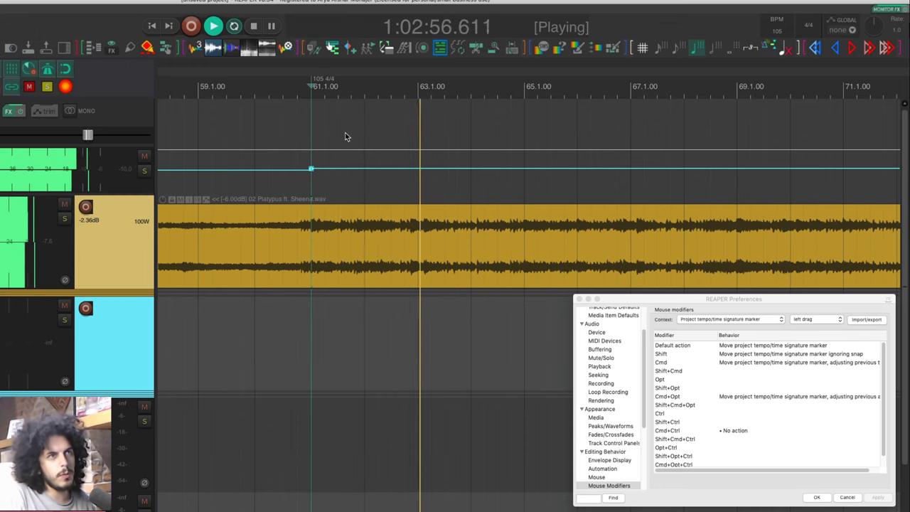
scroll(344, 130, right, 2)
key(space)
scroll(518, 95, down, 2)
click(583, 91)
key(space)
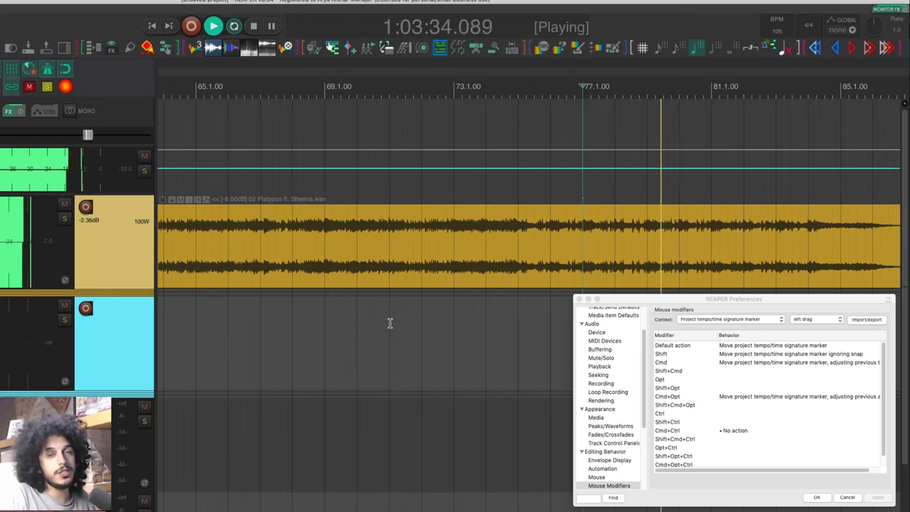
key(space)
scroll(224, 103, up, 3)
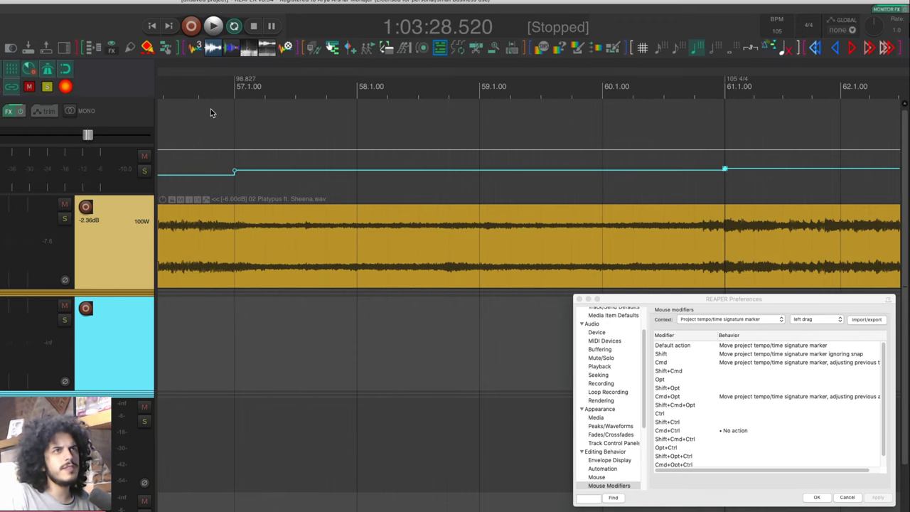
Edit the bar 57 tempo marker so it ramps gradually into the next marker.
click(243, 82)
double_click(243, 82)
drag(257, 35, 421, 225)
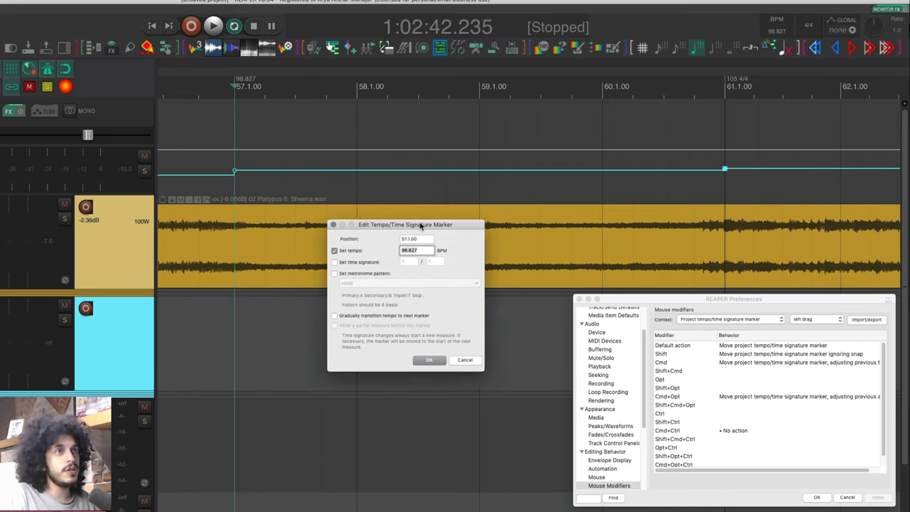
text(95)
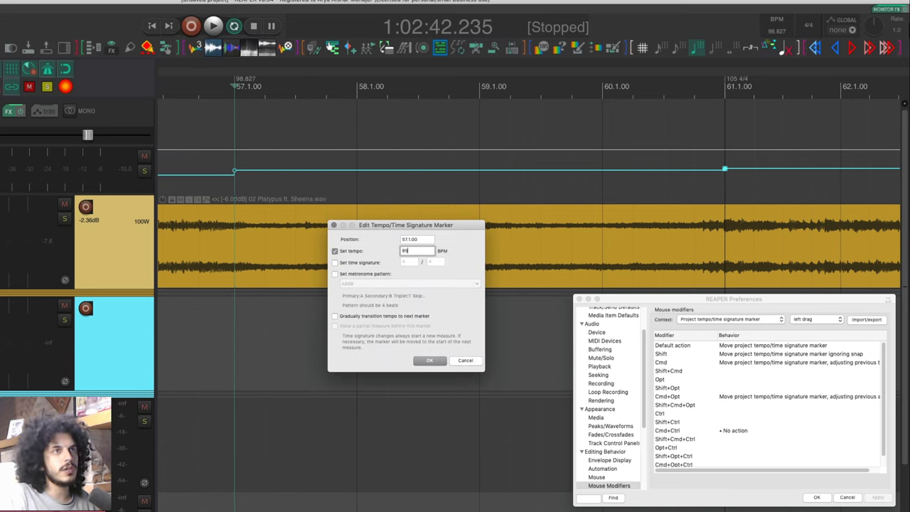
click(334, 316)
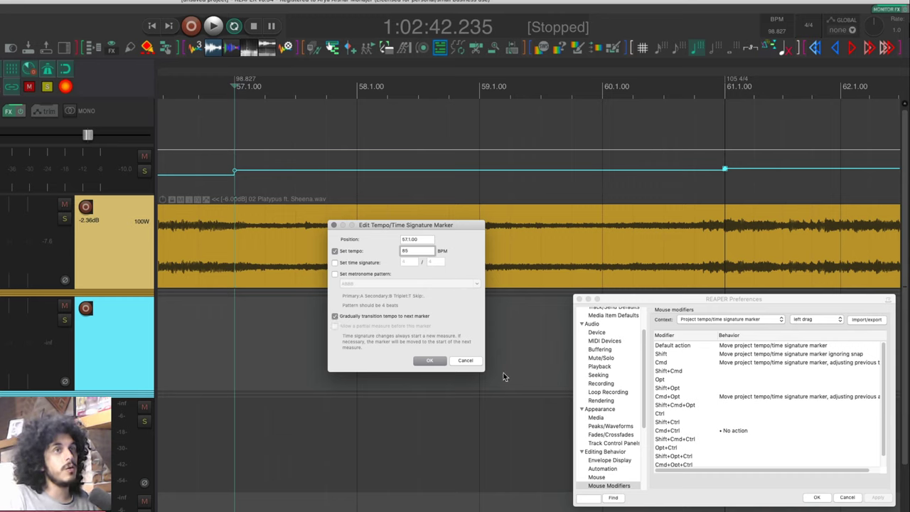
click(429, 361)
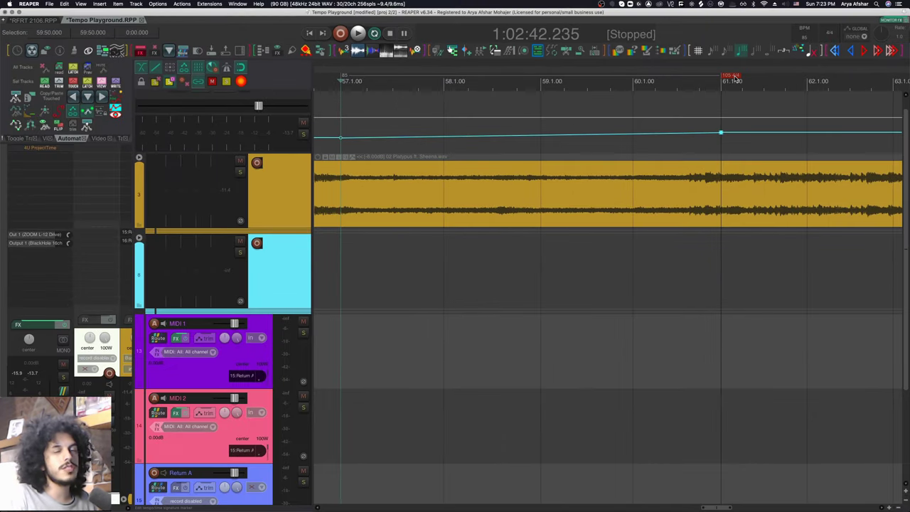
Move the 105 BPM downbeat marker earlier, onto the B-section transient.
drag(735, 80, 719, 80)
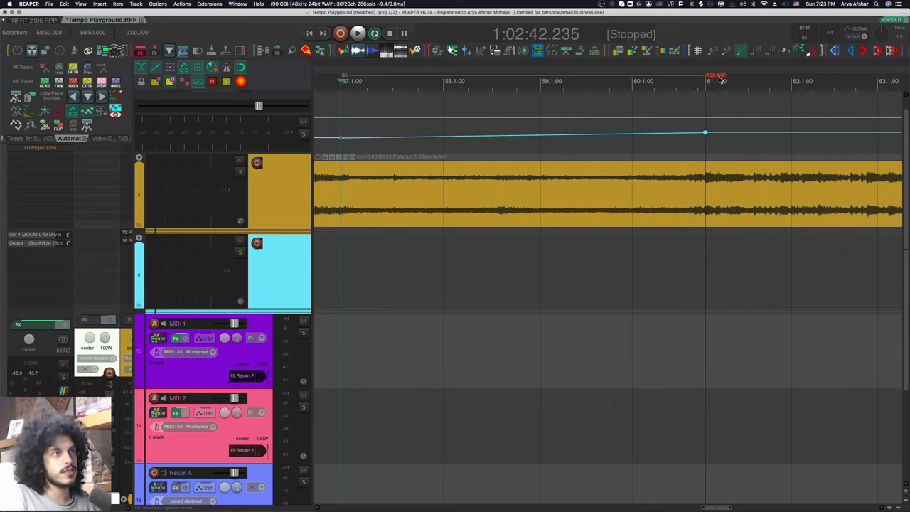
scroll(705, 177, up, 3)
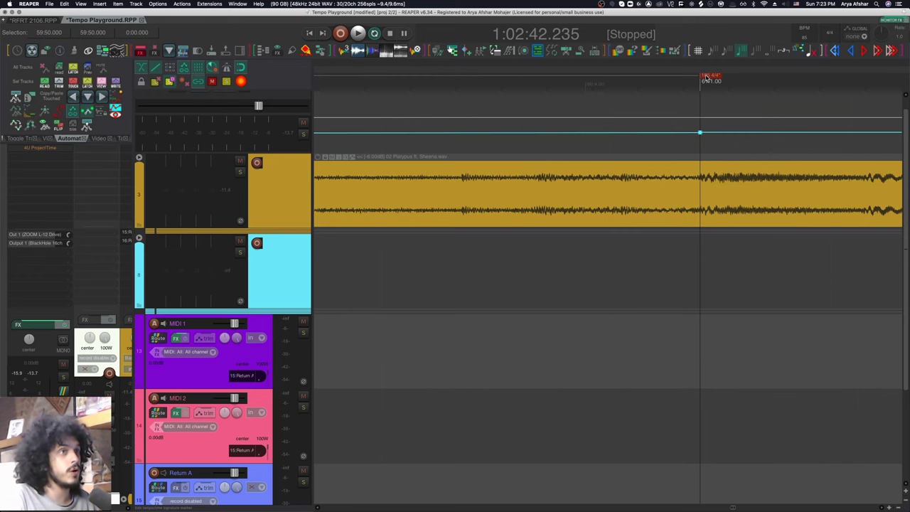
drag(719, 77, 665, 80)
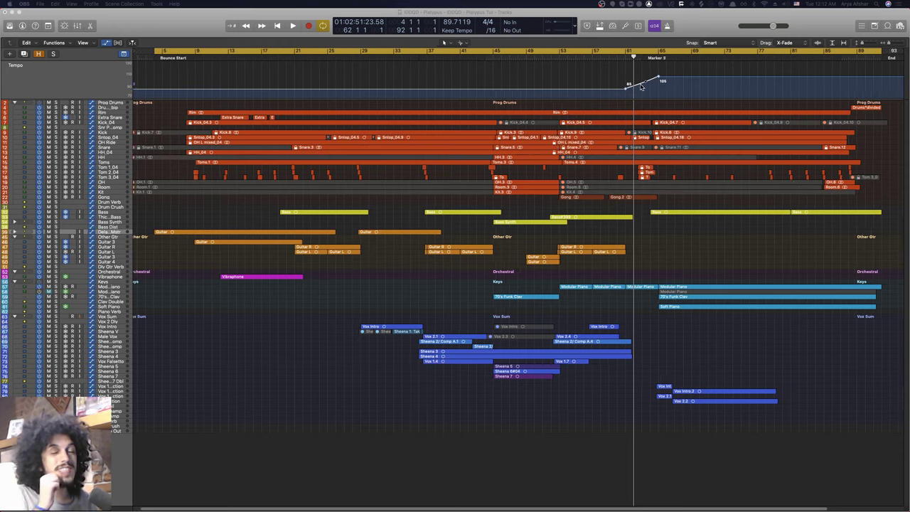
scroll(554, 92, up, 3)
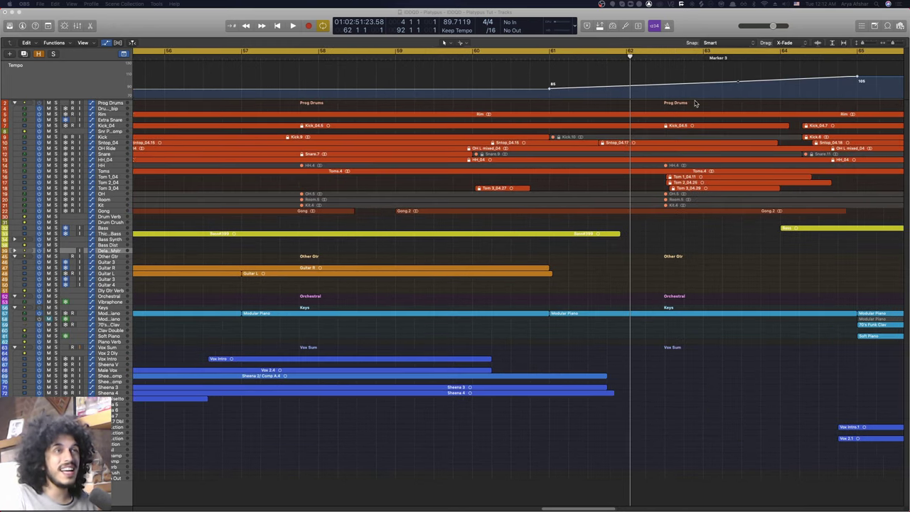
scroll(569, 96, right, 2)
scroll(594, 105, down, 5)
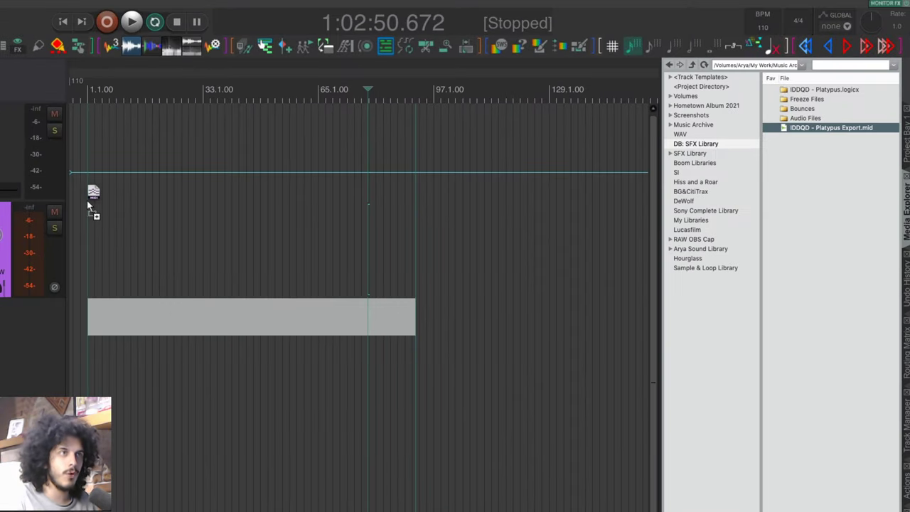
Import 'IDDQD - Platypus Export.mid' with its tempo map and markers.
drag(88, 206, 88, 206)
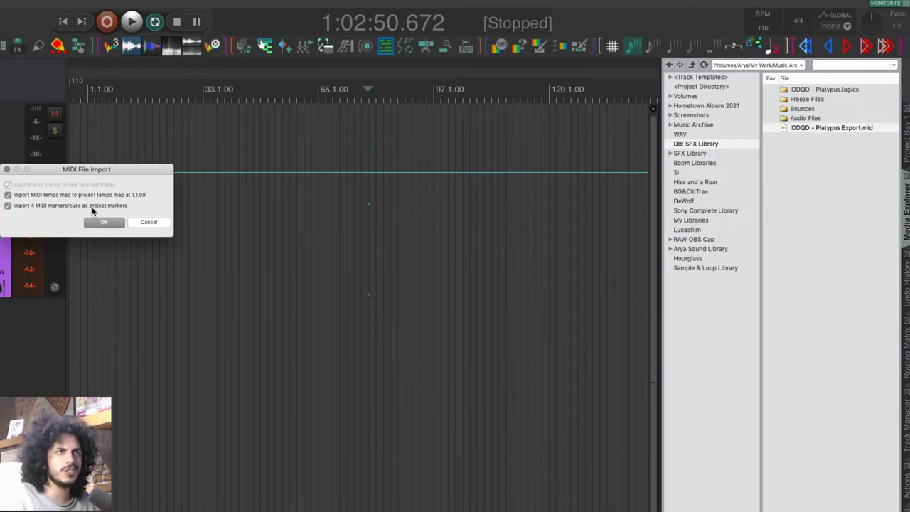
click(102, 223)
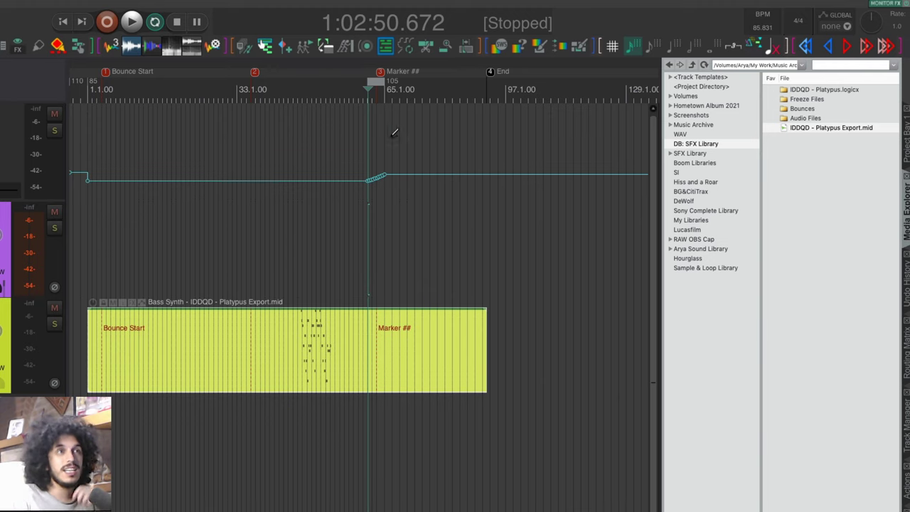
scroll(323, 131, up, 5)
scroll(203, 138, up, 4)
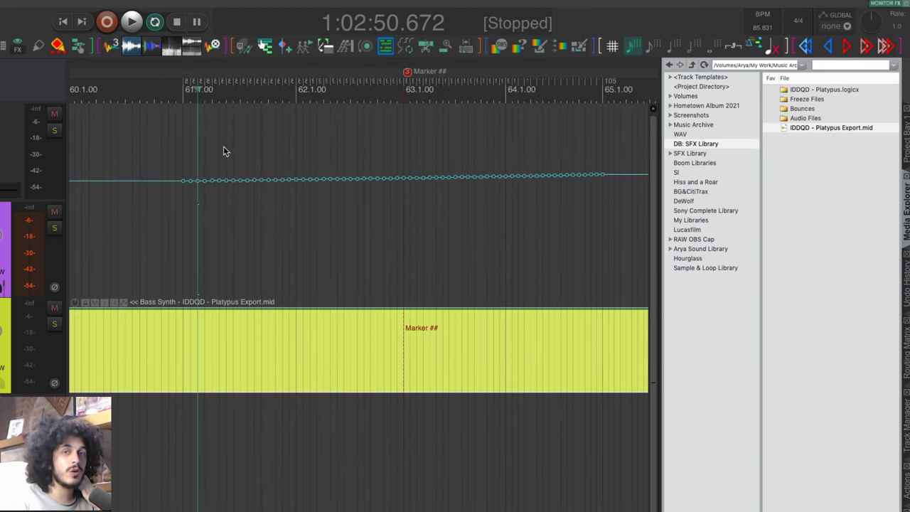
Hide the Media Explorer to widen the timeline and inspect the imported tempo ramp.
key(super+alt+x)
scroll(207, 142, up, 3)
scroll(175, 133, up, 2)
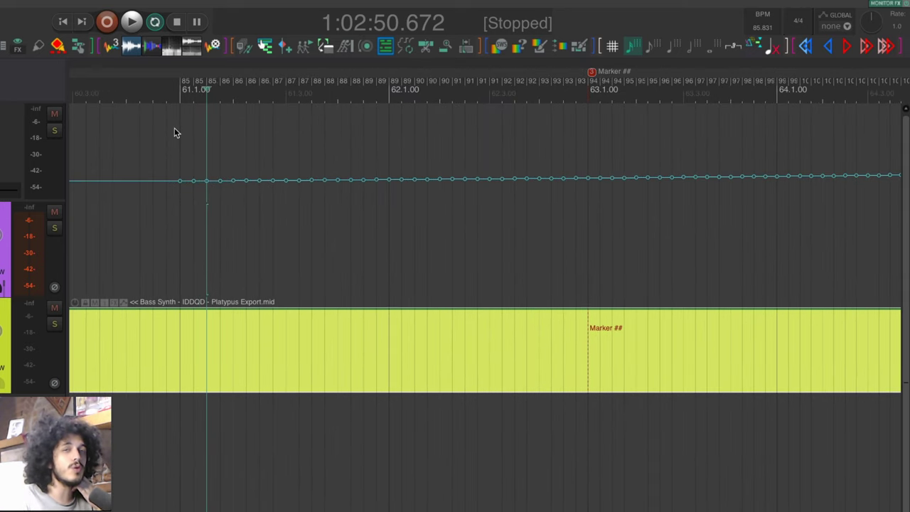
scroll(175, 127, right, 5)
scroll(174, 126, right, 8)
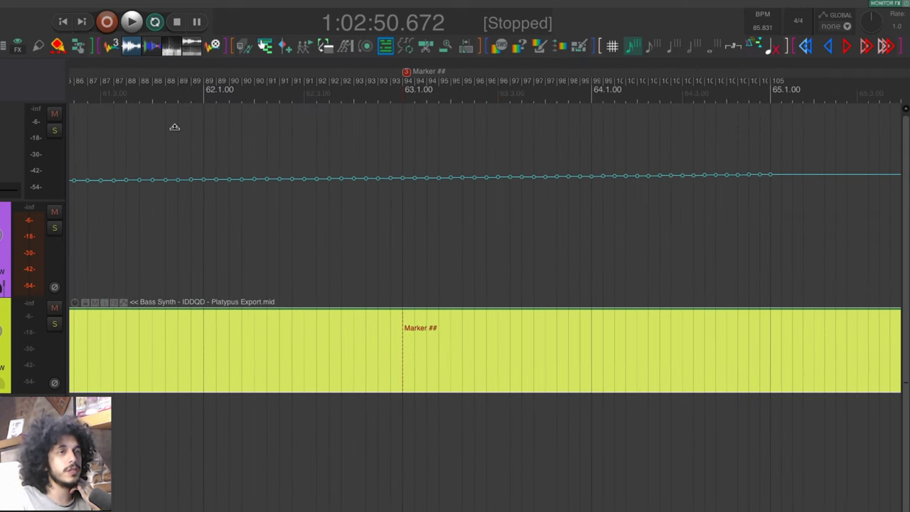
scroll(396, 178, down, 8)
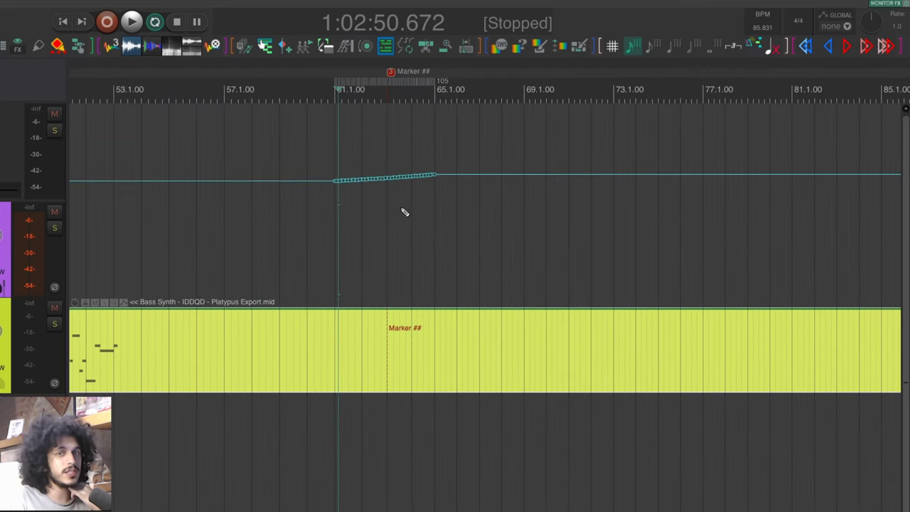
Zoom the Tempo Playground view to bars 56–65 to show the ramp into the 105 BPM downbeat.
scroll(439, 214, down, 4)
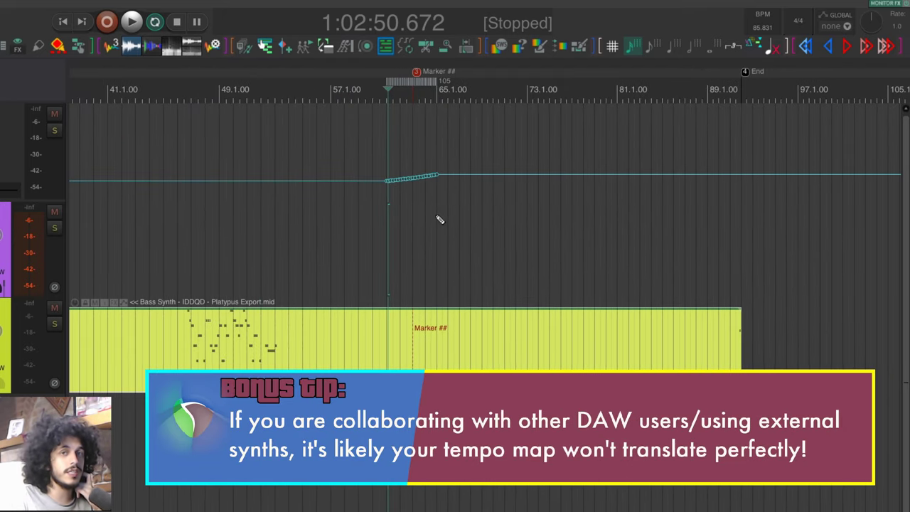
scroll(437, 217, down, 3)
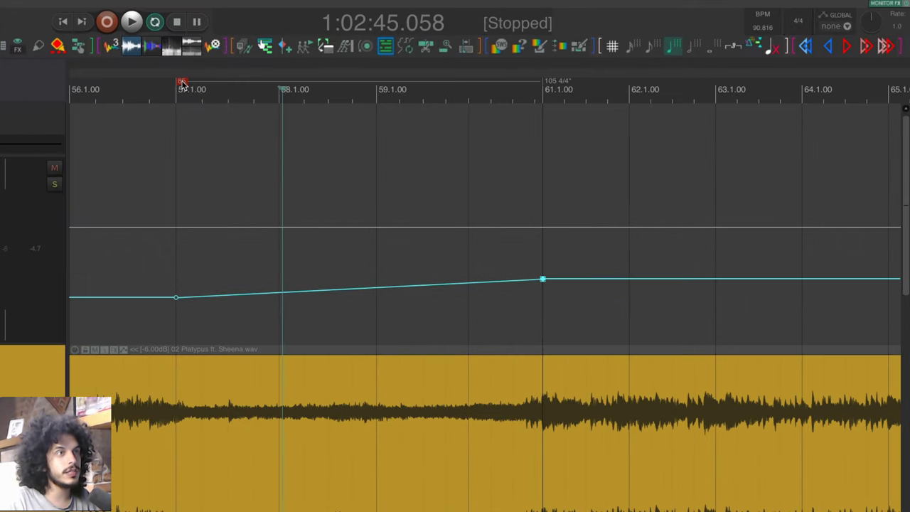
Turn off the bar 57 marker's gradual ramp and add a bar 58 step at 86.607 BPM.
double_click(182, 84)
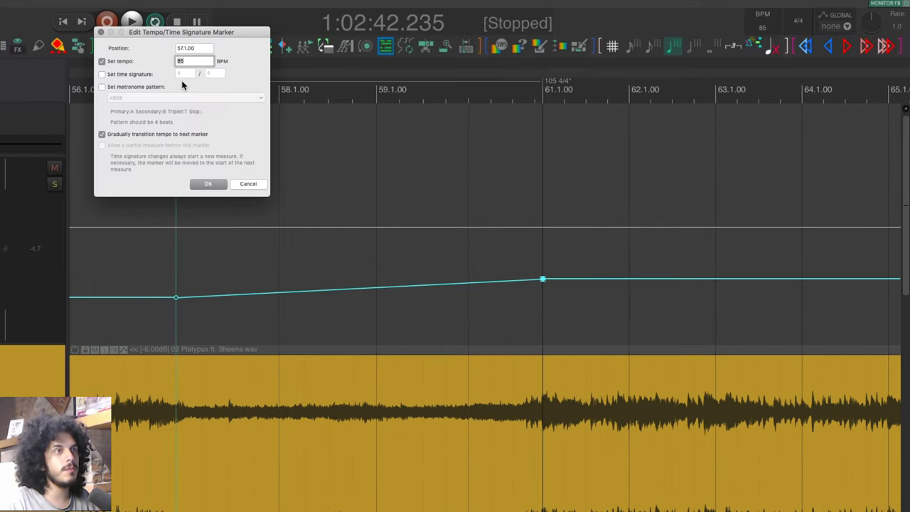
click(208, 184)
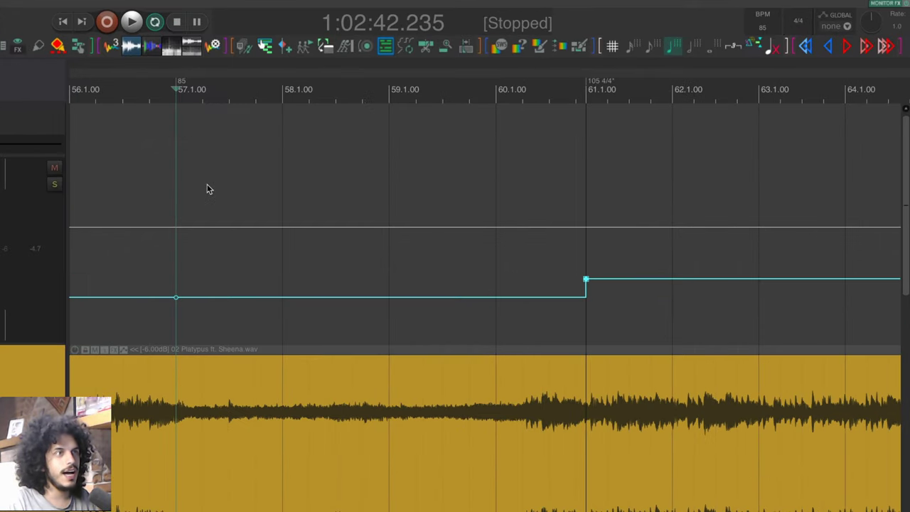
click(282, 297)
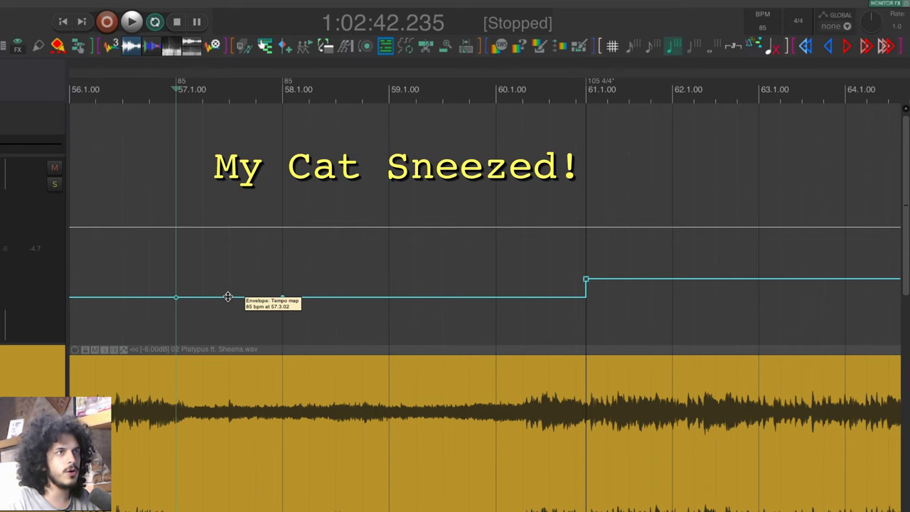
drag(228, 297, 430, 294)
Add steps at bars 59 and 60 and raise them toward 105 BPM (about 91.3, 93.0, 95.9, 102.2).
click(387, 296)
click(490, 294)
drag(490, 293, 509, 295)
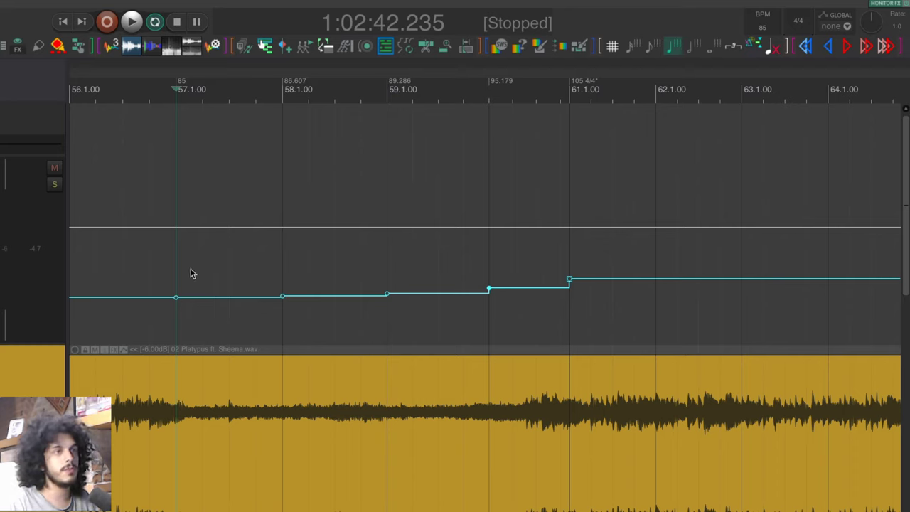
drag(170, 262, 444, 315)
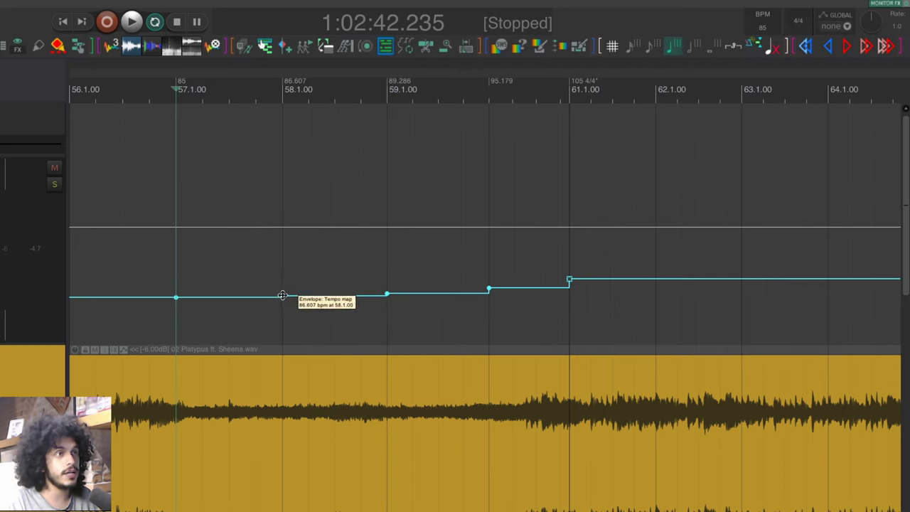
drag(282, 296, 280, 289)
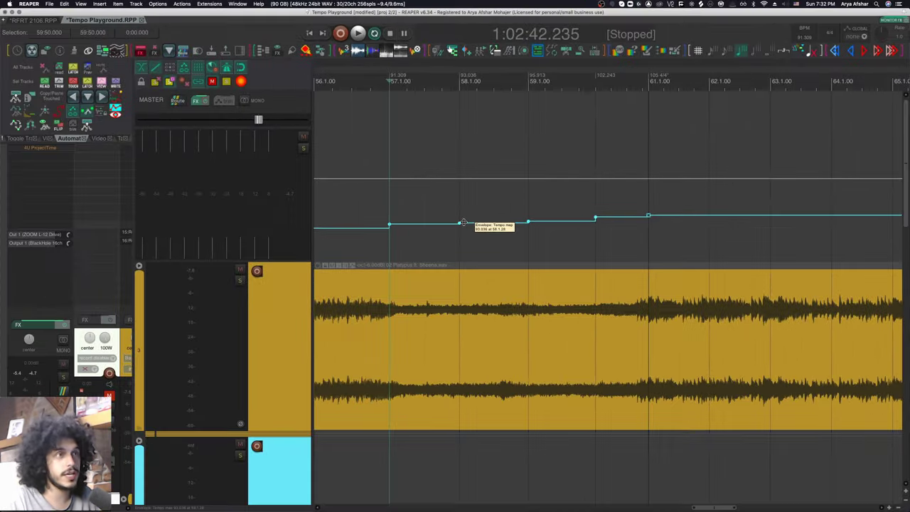